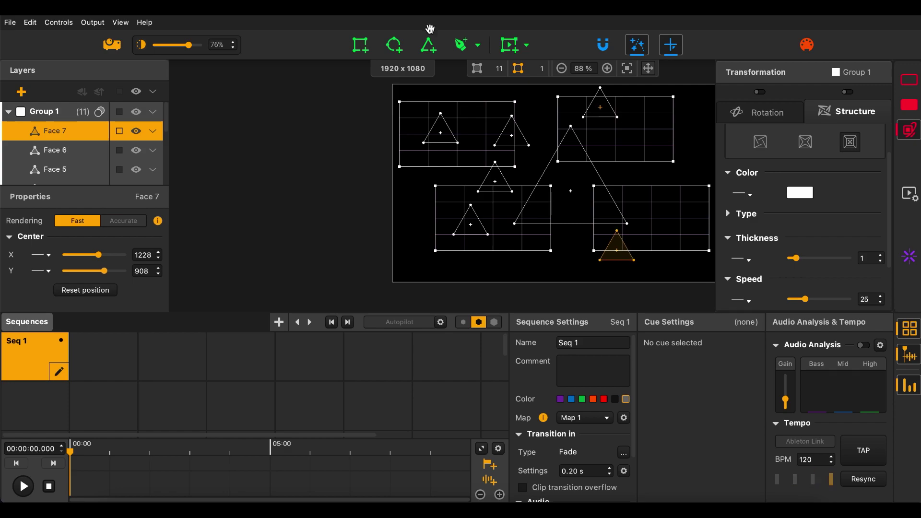
Add six more triangle faces and spread them over the right half of the canvas, around the two right-hand players
click(428, 44)
drag(595, 148, 650, 197)
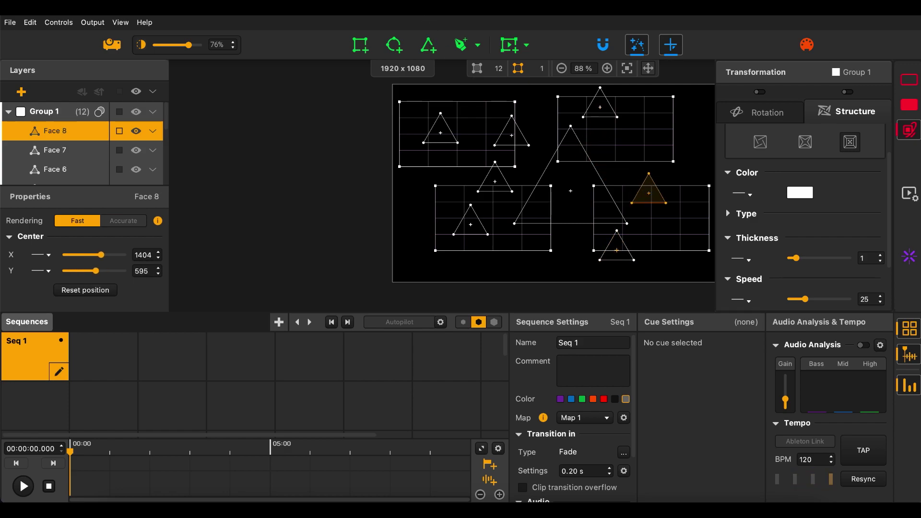
click(428, 46)
click(428, 46)
click(428, 46)
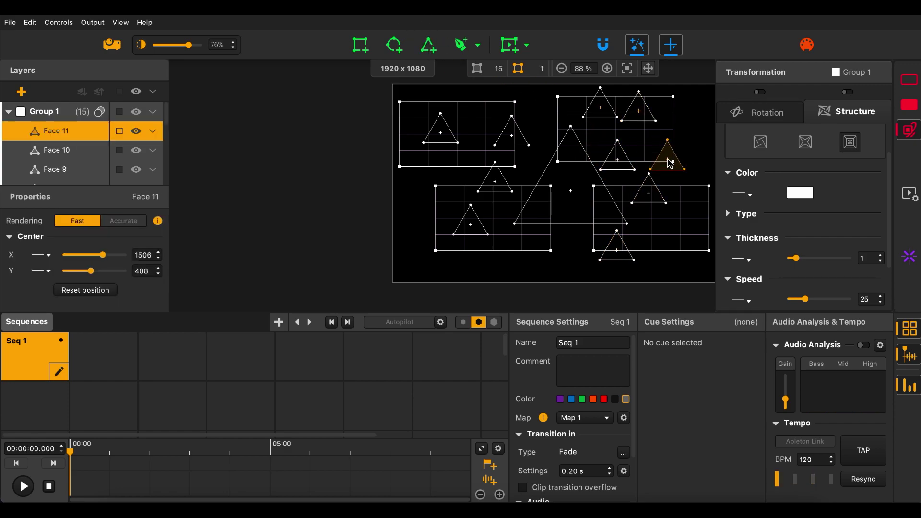
drag(668, 155, 674, 151)
click(428, 46)
drag(680, 251, 696, 206)
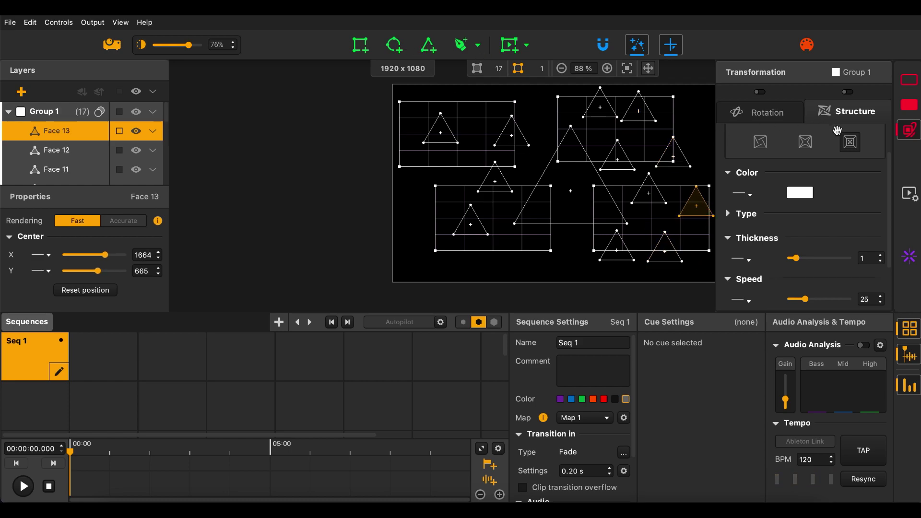
Import the retro-futuristic background JPG, 7879.gif, giphy abstract 1.gif and Vorticity 2 (4K).mp4 from the Media folder as sources
click(909, 129)
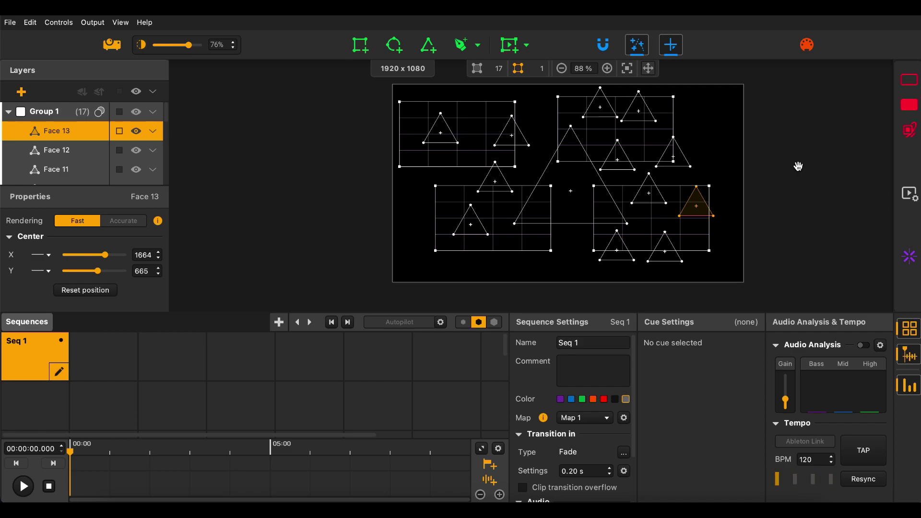
click(908, 194)
click(773, 72)
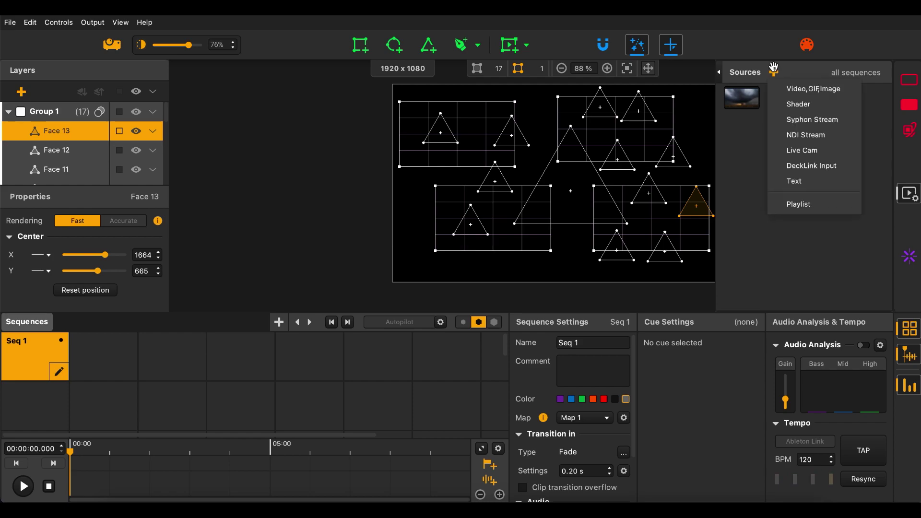
click(797, 91)
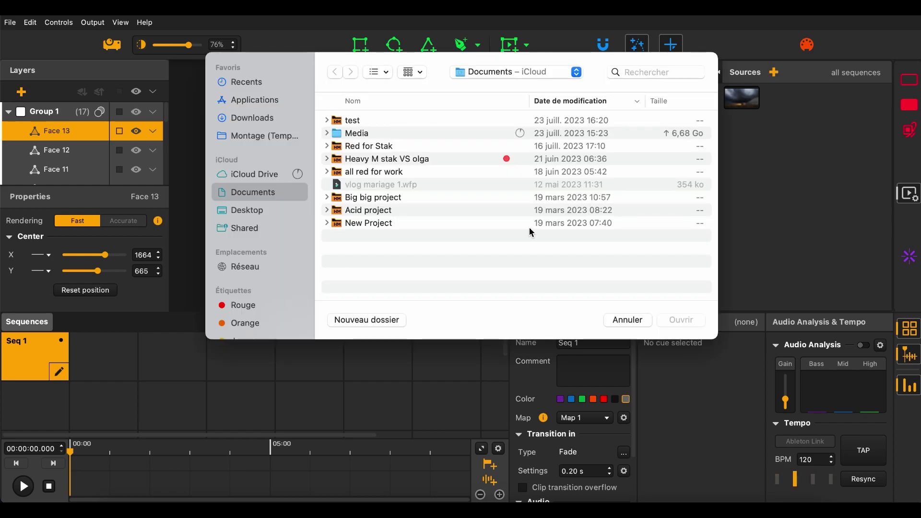
click(348, 139)
double_click(348, 138)
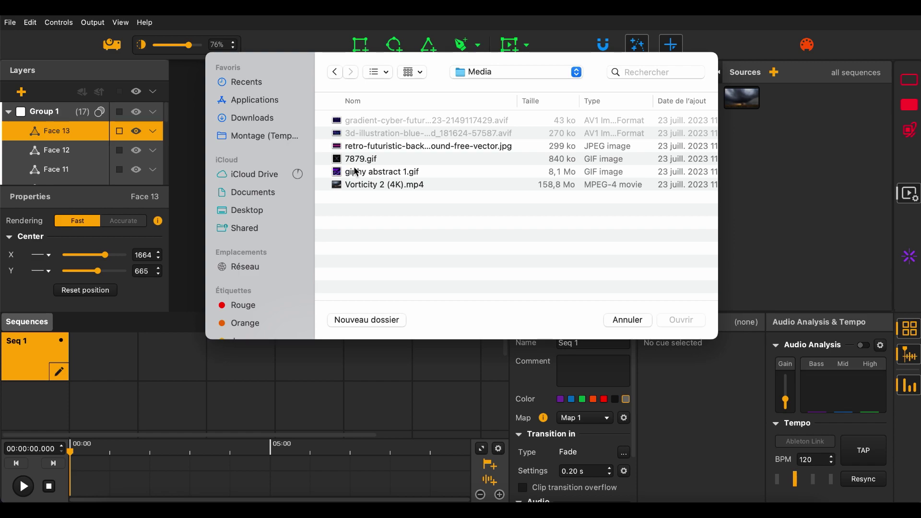
drag(460, 206, 445, 134)
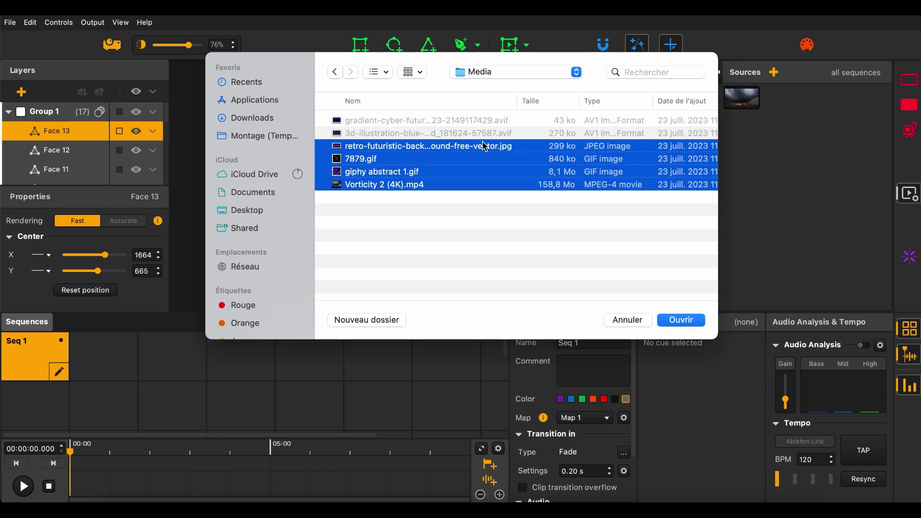
click(680, 322)
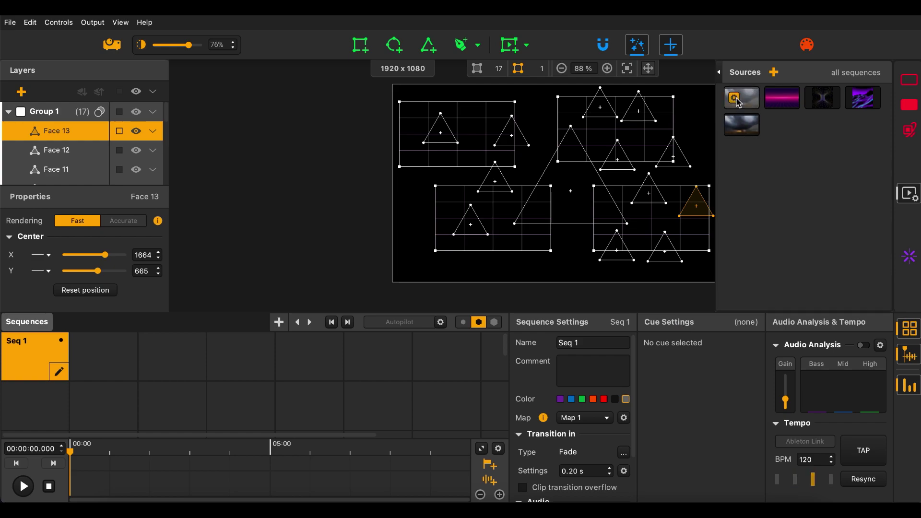
Remove the first of the two identical storm-cloud videos from the sources
click(749, 98)
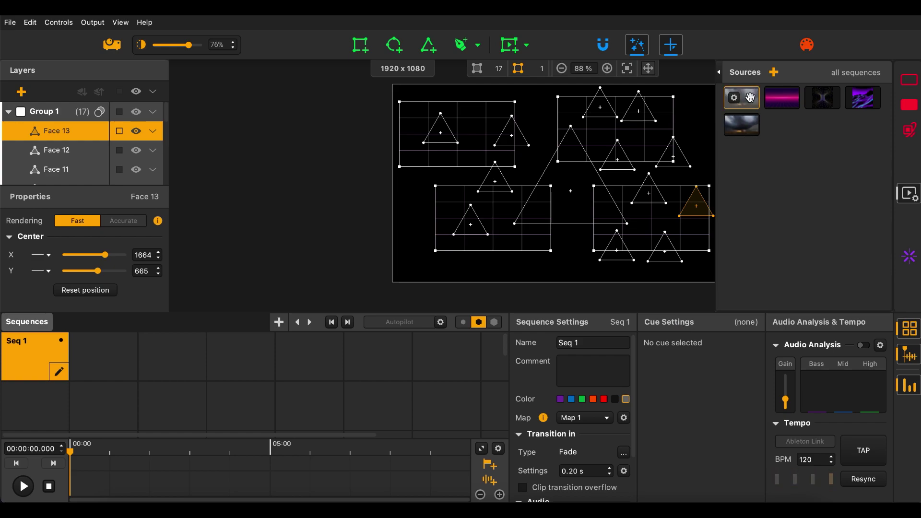
right_click(749, 98)
click(789, 109)
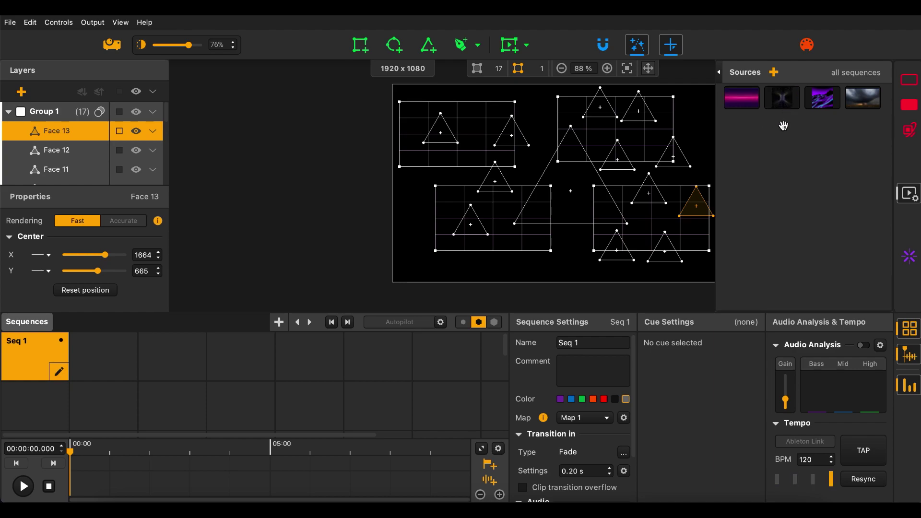
Add a fifth player below the others, stretch it over the whole canvas and assign it the retro-futuristic grid image
drag(794, 126, 416, 263)
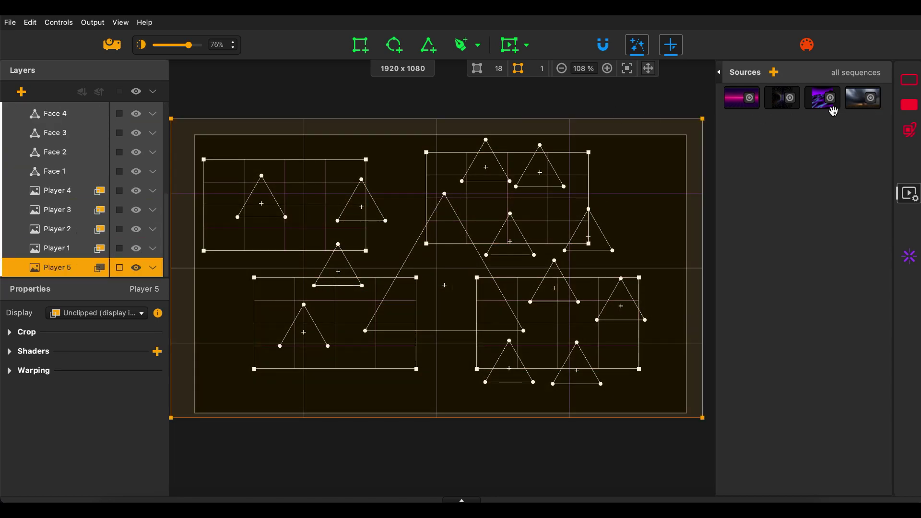
mouse_move(736, 103)
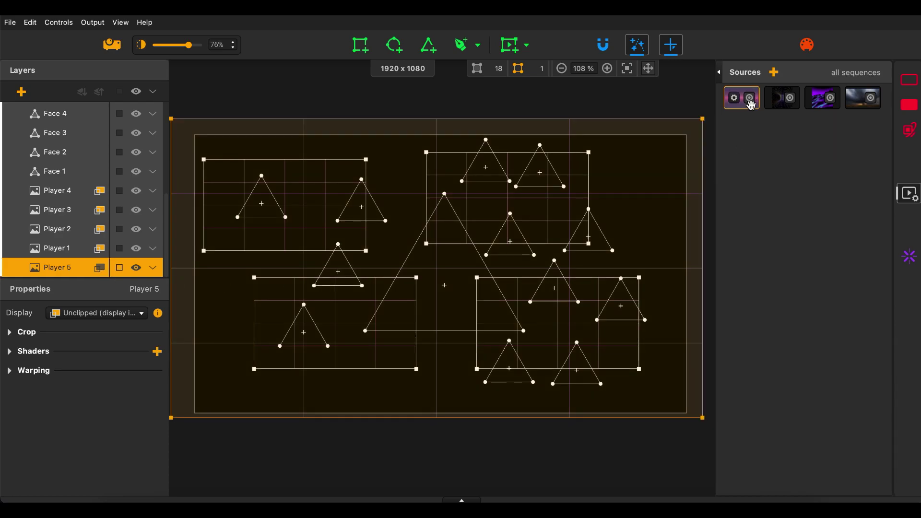
click(751, 99)
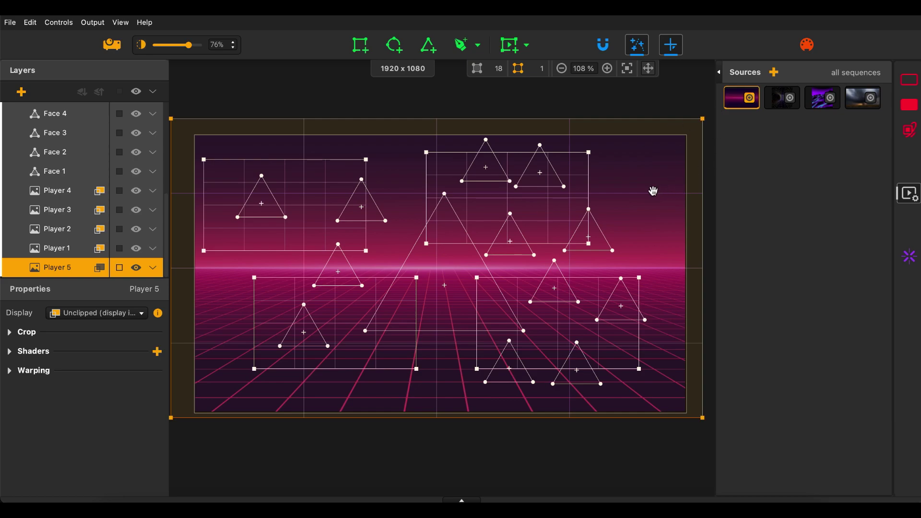
Assign the dotted tunnel animation (7879.gif) to Player 1 and Player 4
click(68, 249)
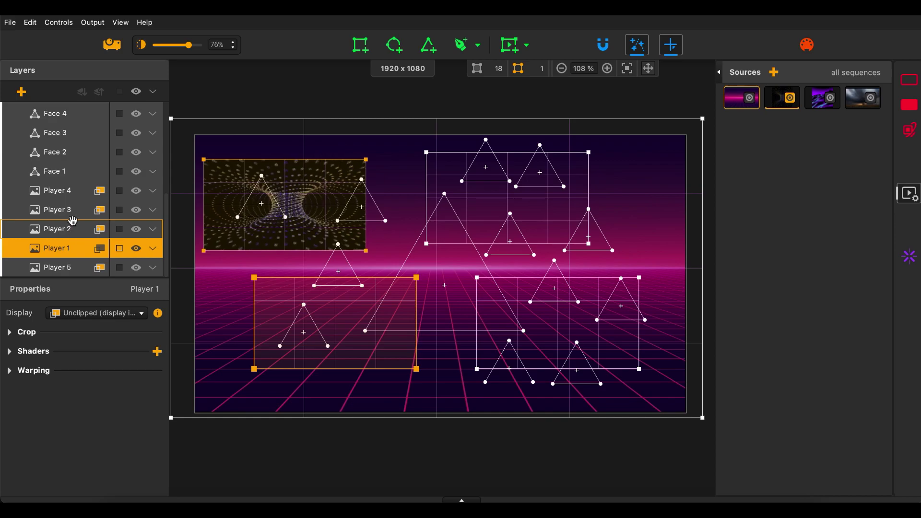
click(62, 191)
click(782, 97)
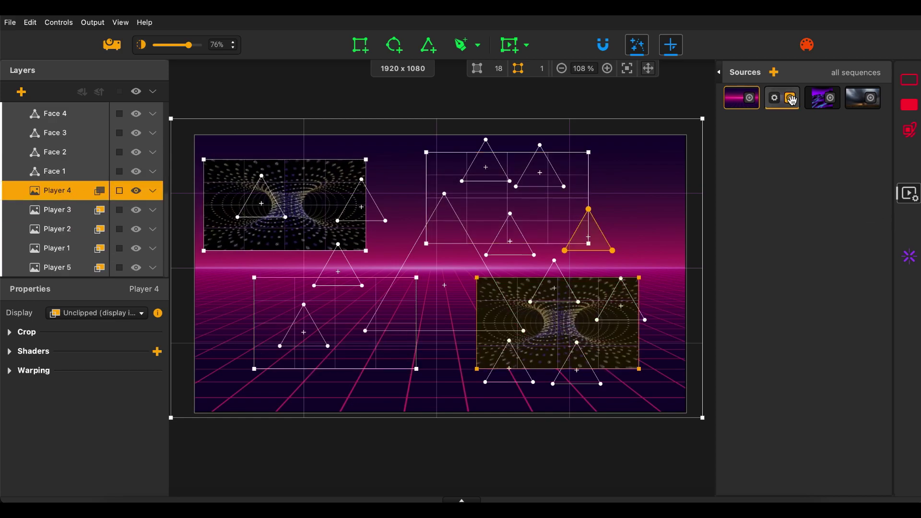
Assign the purple landscape animation (giphy abstract 1.gif) to Player 3 and Player 2
click(72, 210)
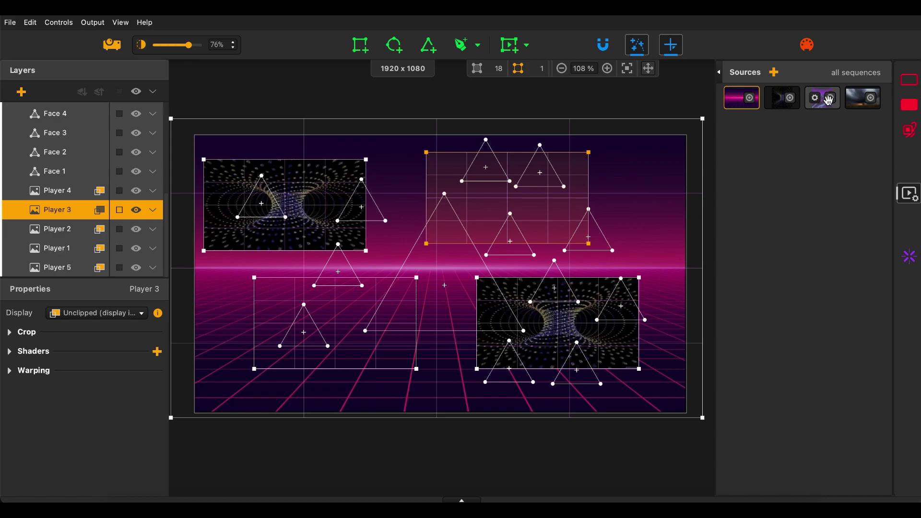
click(822, 97)
click(408, 225)
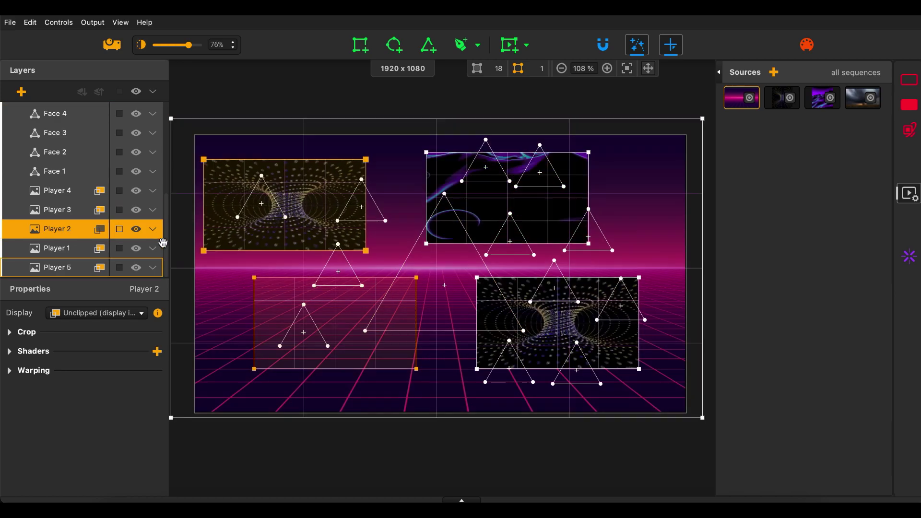
click(77, 248)
click(78, 236)
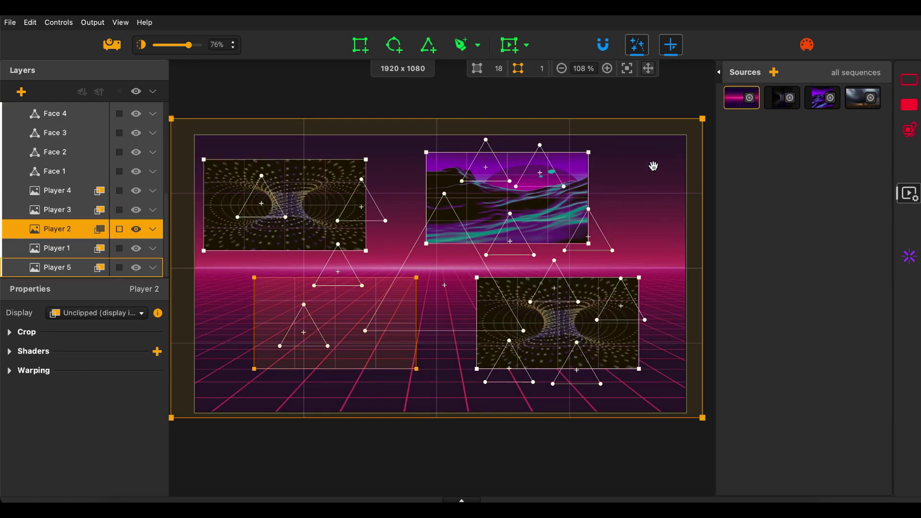
click(822, 98)
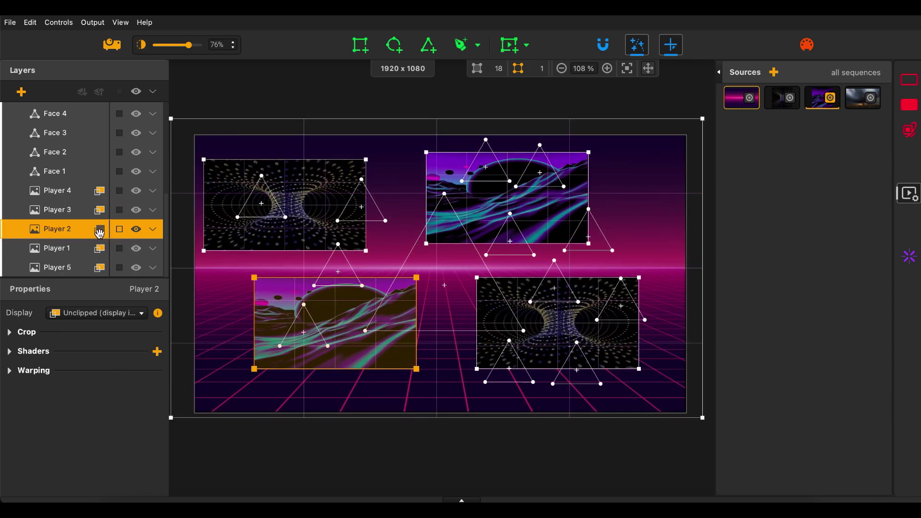
Set the display of all five players to clipped so their media plays only inside the triangle faces
click(100, 232)
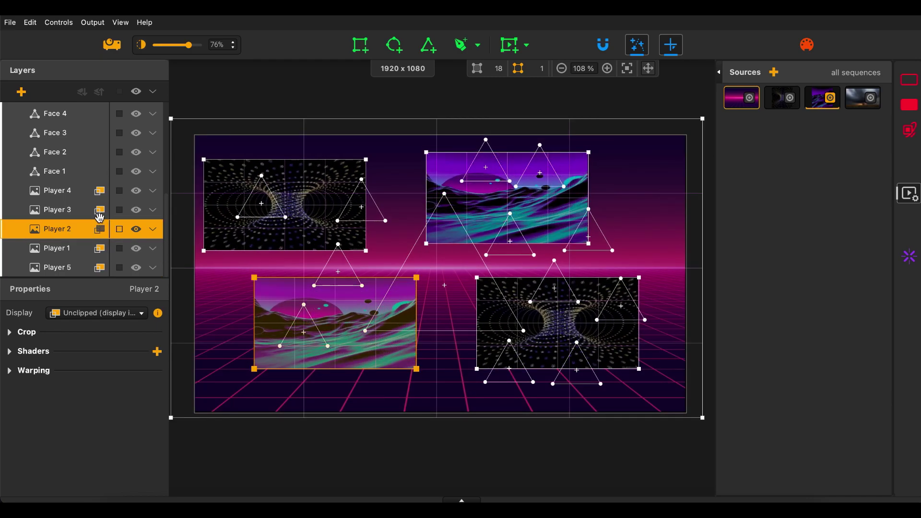
click(71, 193)
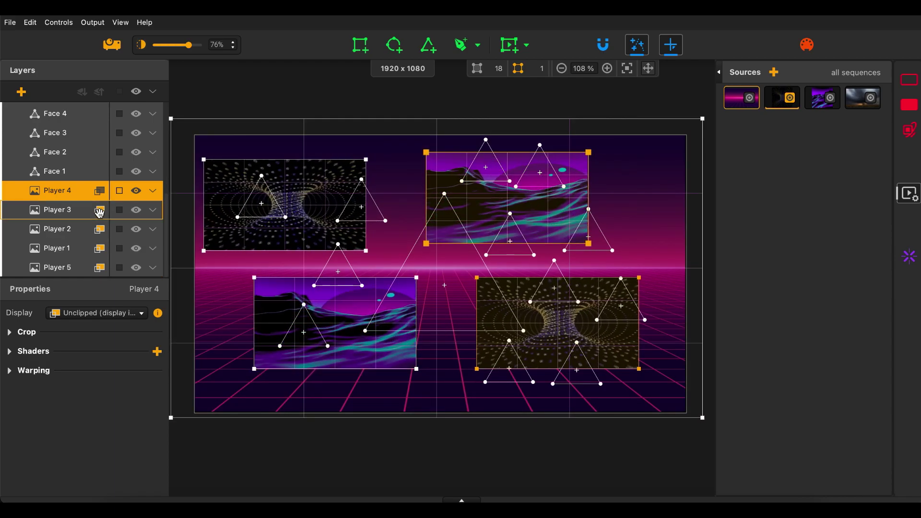
click(99, 191)
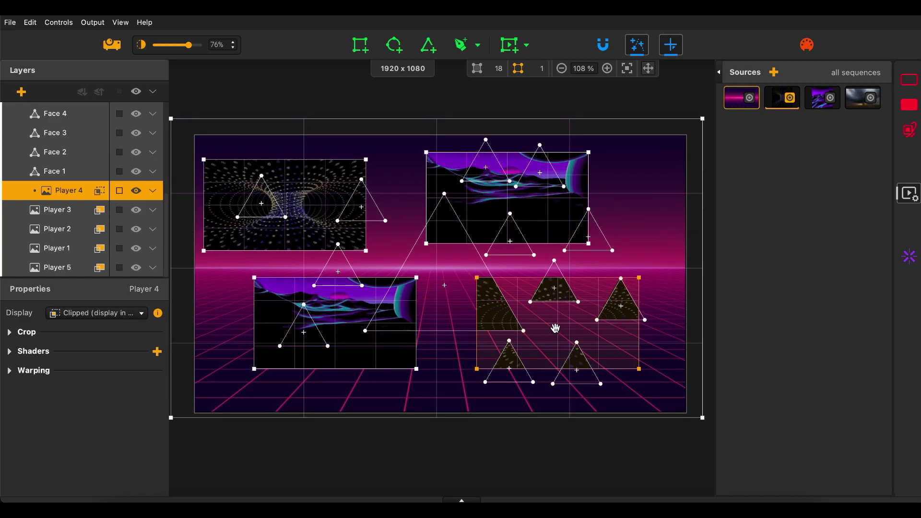
click(99, 209)
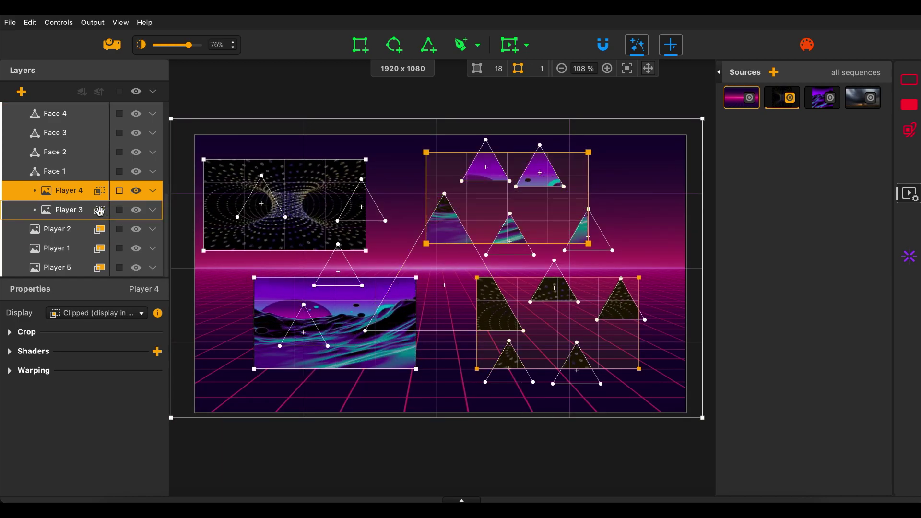
click(100, 229)
click(100, 248)
click(99, 267)
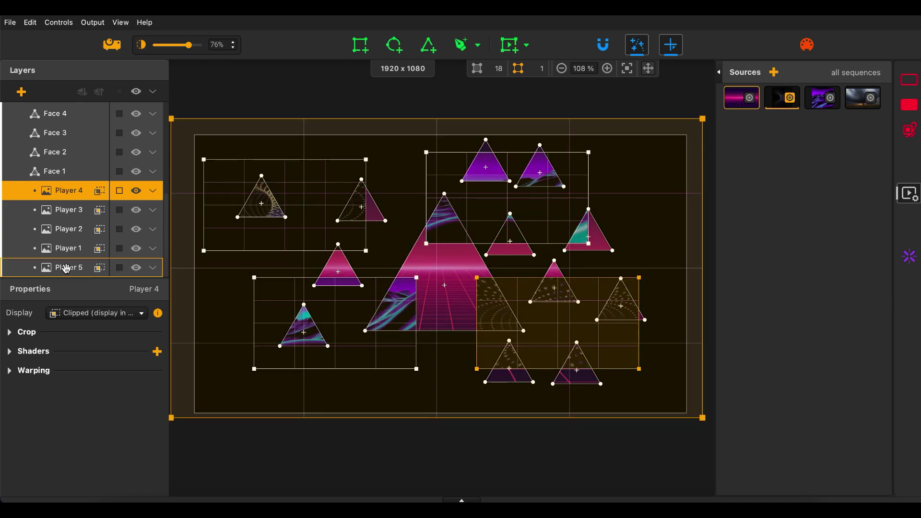
Move Player 5 above the other players in the layer order and assign it the storm-cloud video as its source
click(67, 268)
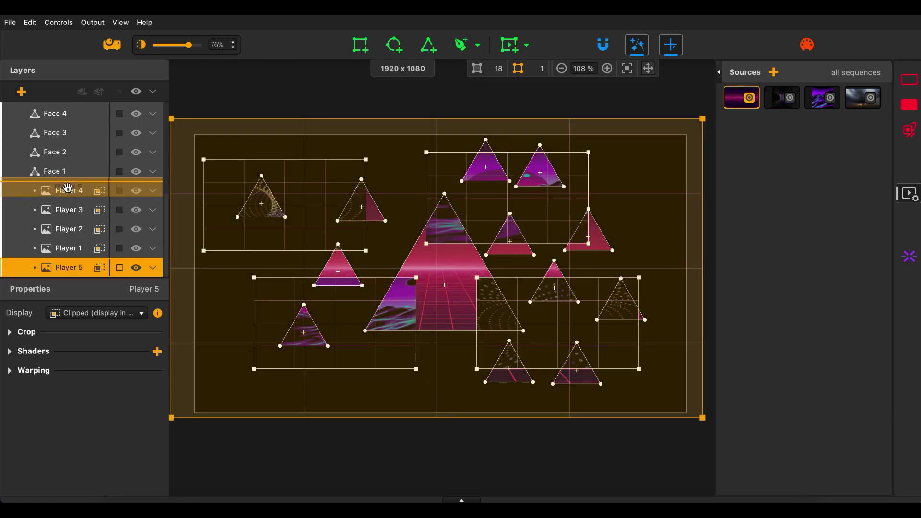
drag(77, 263, 71, 209)
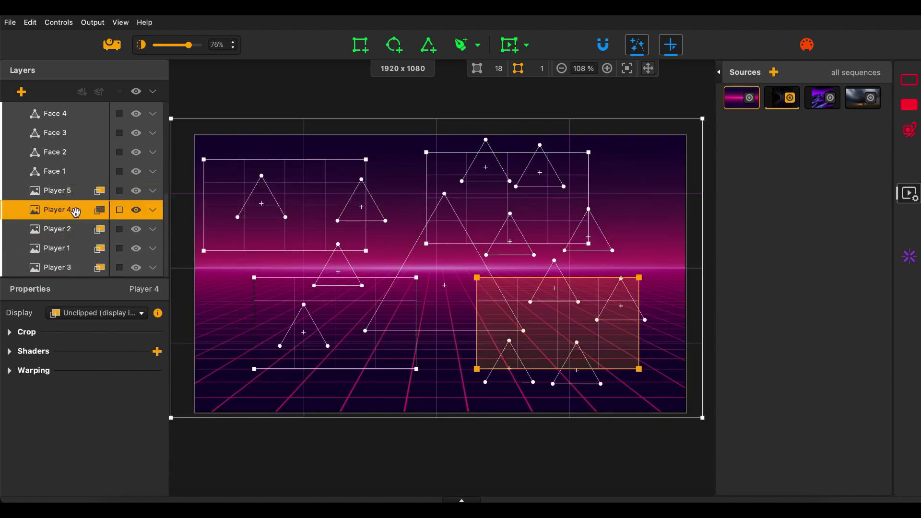
click(67, 193)
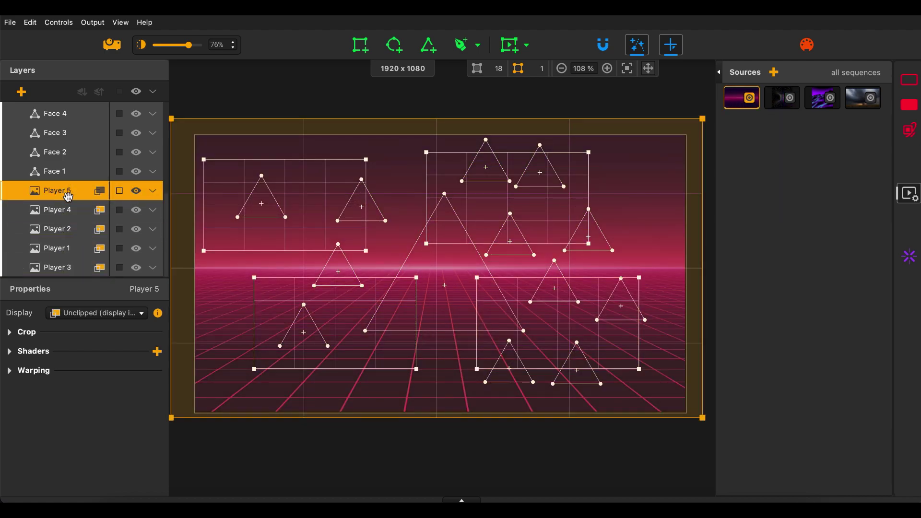
click(73, 213)
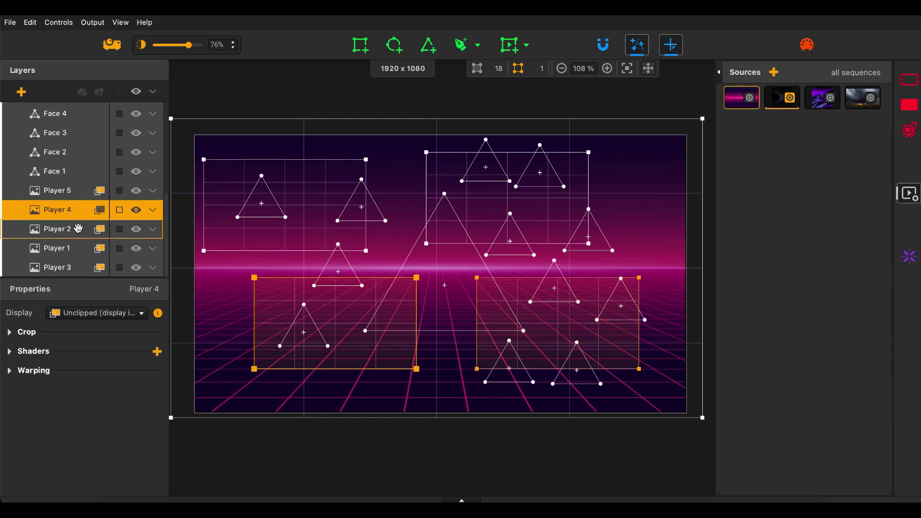
click(72, 193)
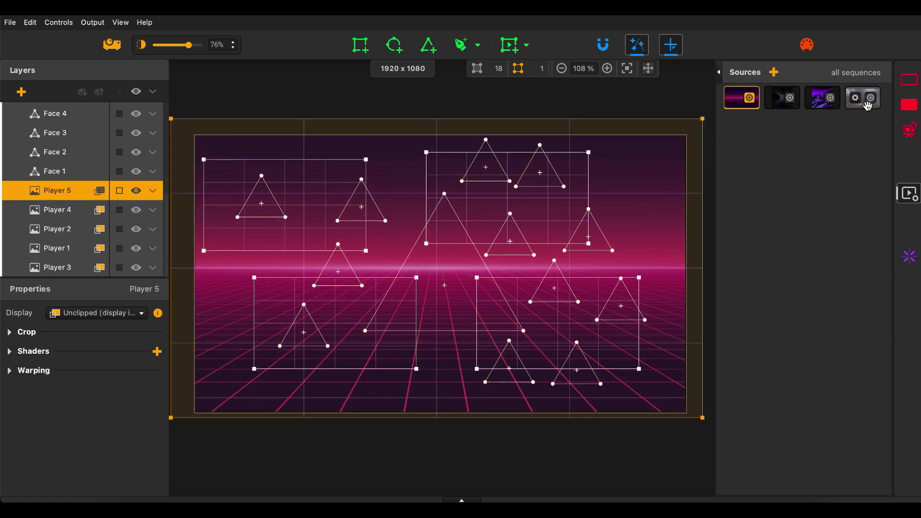
click(871, 101)
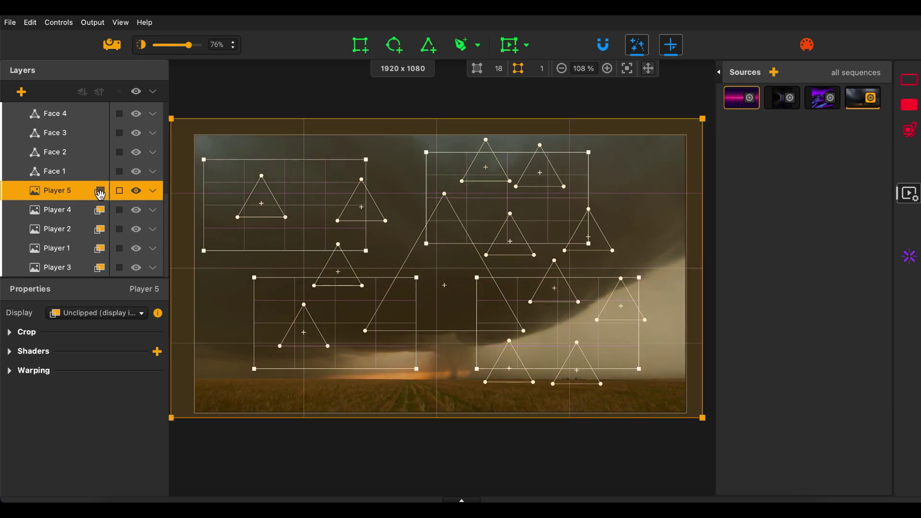
Set the display of Player 5, Player 2 and Player 4 to clipped by the triangle faces
click(100, 192)
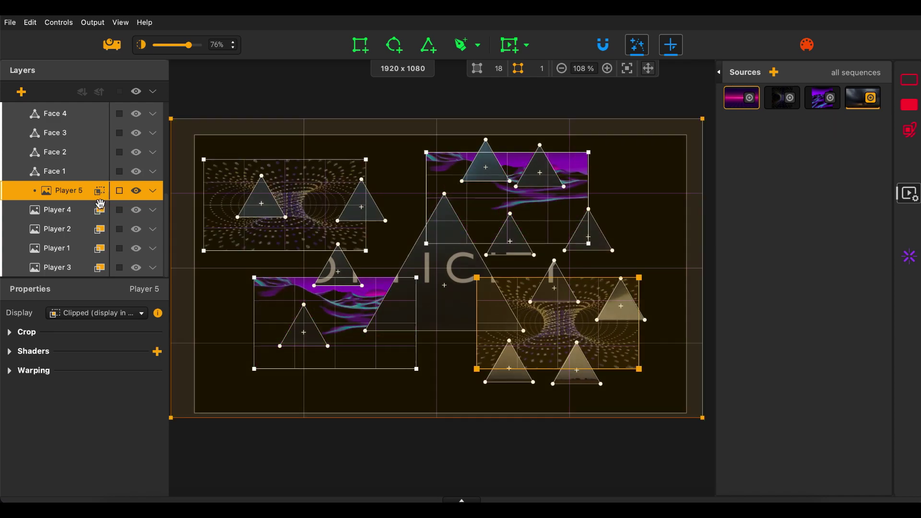
click(77, 211)
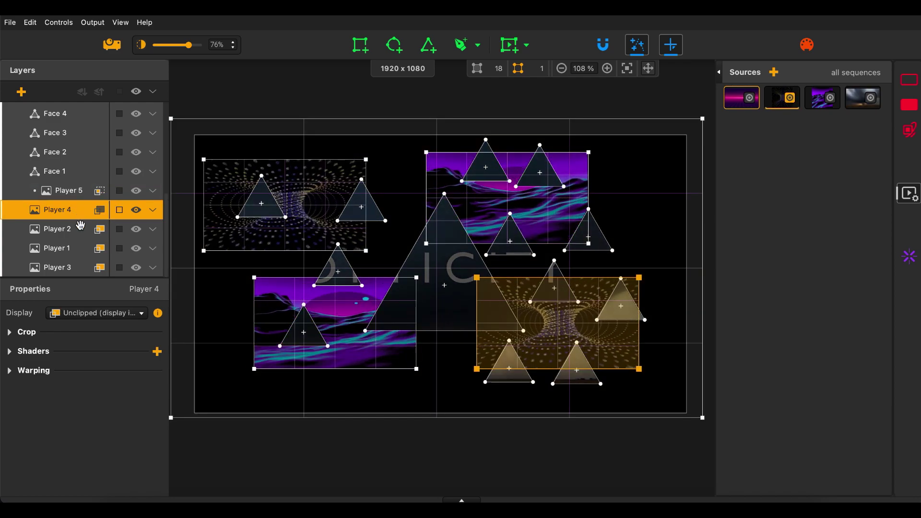
click(81, 229)
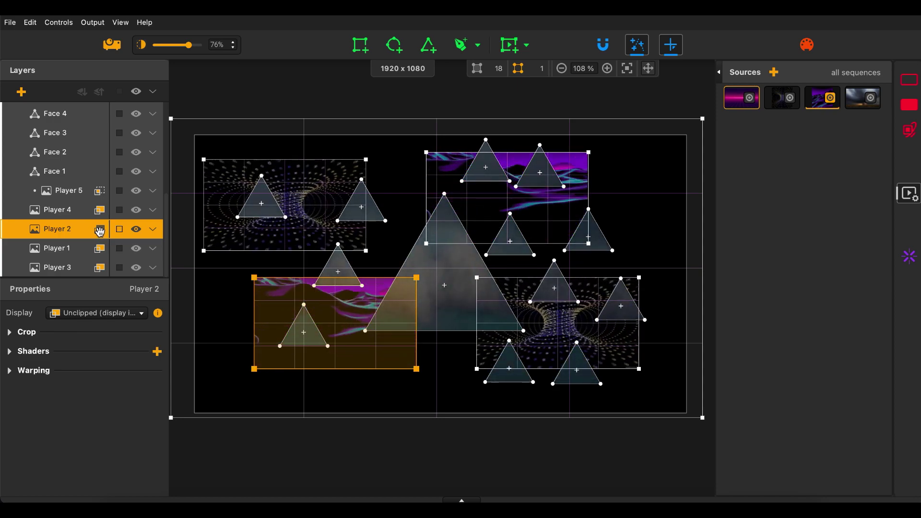
click(99, 230)
click(100, 209)
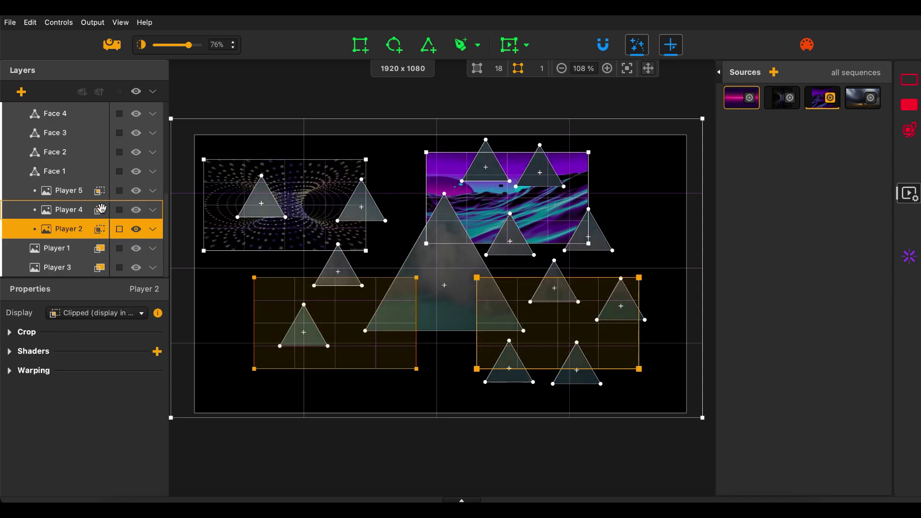
Set the display of Player 1 and Player 3 to clipped by the triangle faces
click(99, 248)
click(99, 267)
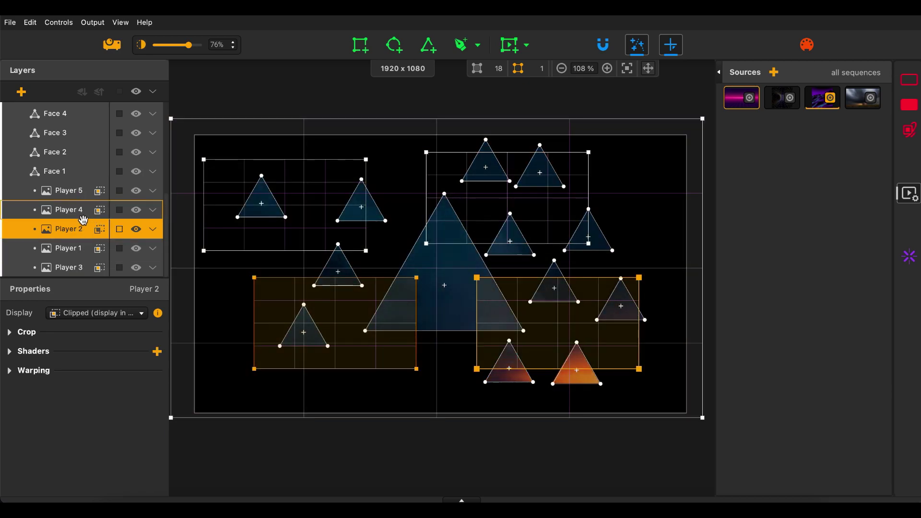
Set the display of Player 4, Player 2, Player 1 and Player 3 to unclipped, so each plays across its full rectangle
click(100, 210)
click(99, 229)
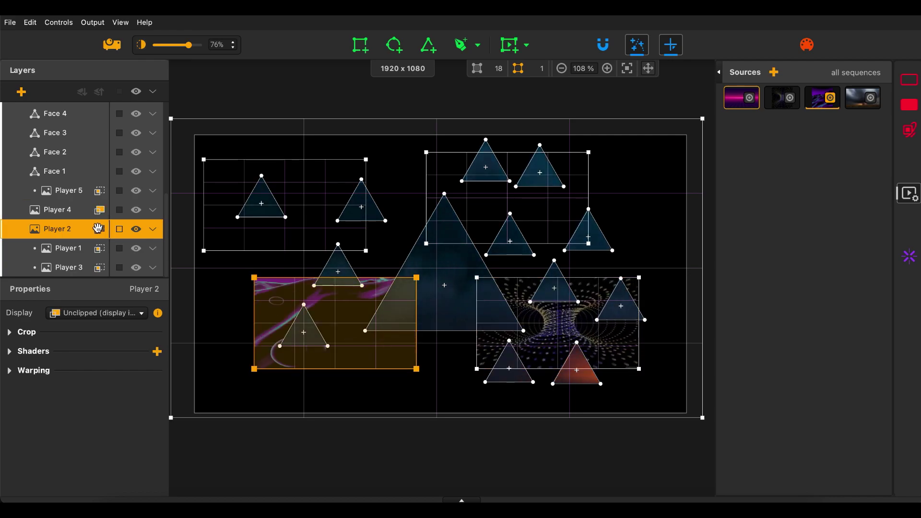
click(99, 248)
click(100, 267)
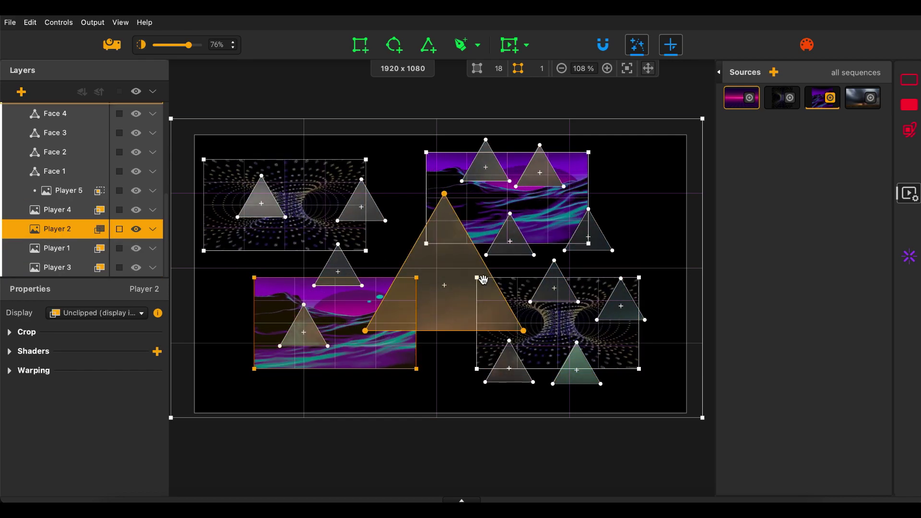
Move the large triangle Face 5 up and left to about X 867, Y 545, and lock Player 4
drag(448, 278, 410, 269)
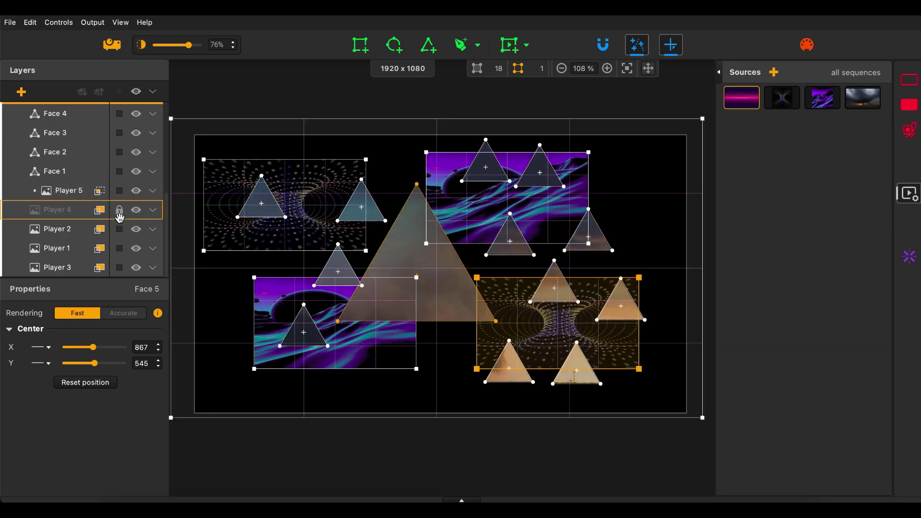
click(119, 215)
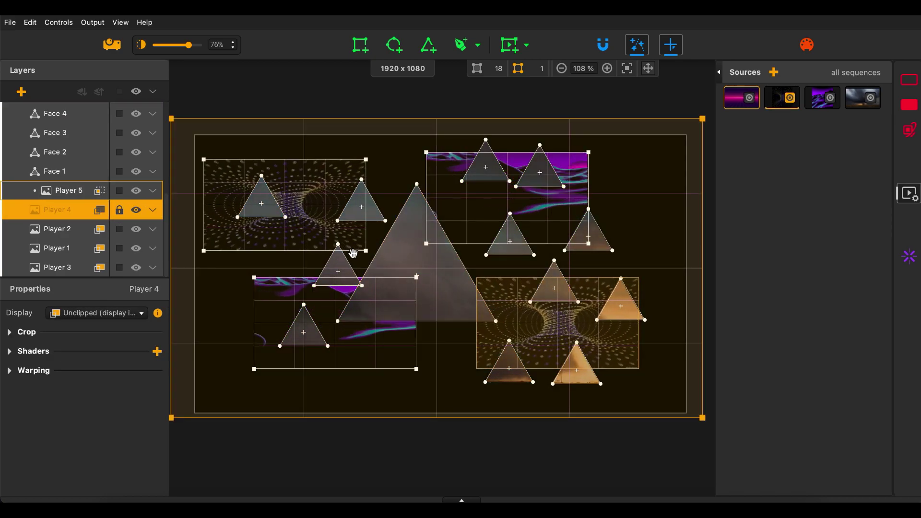
Delete Player 5, the large storm-cloud player that surrounds the whole canvas
click(232, 243)
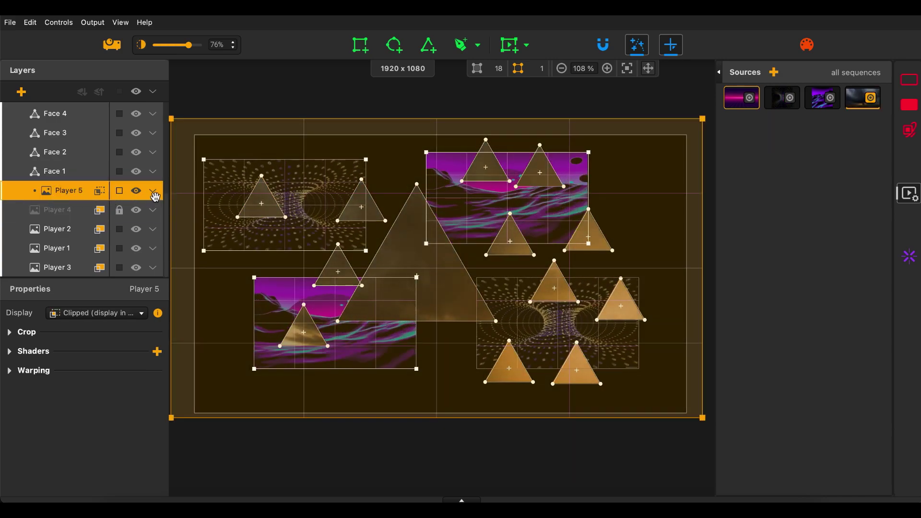
key(Delete)
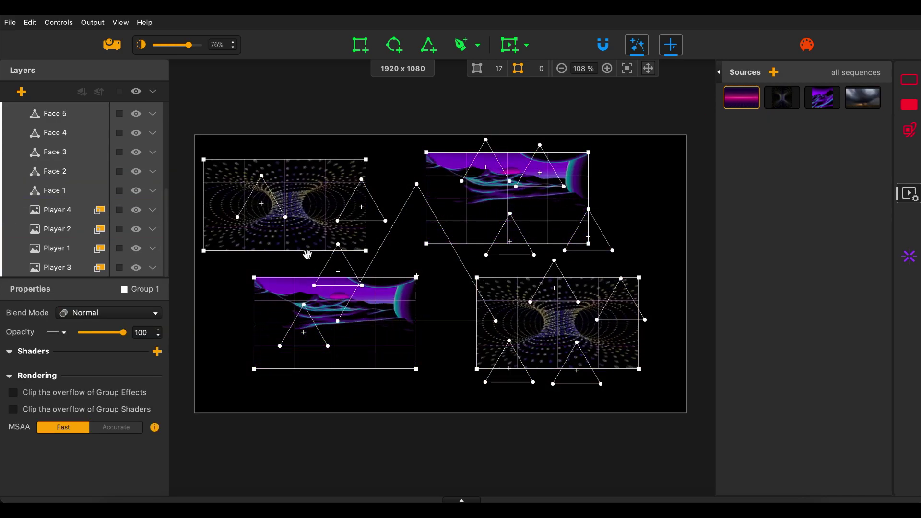
Scale Player 1 to slightly below its original size and place it in the canvas's upper-left corner
click(309, 219)
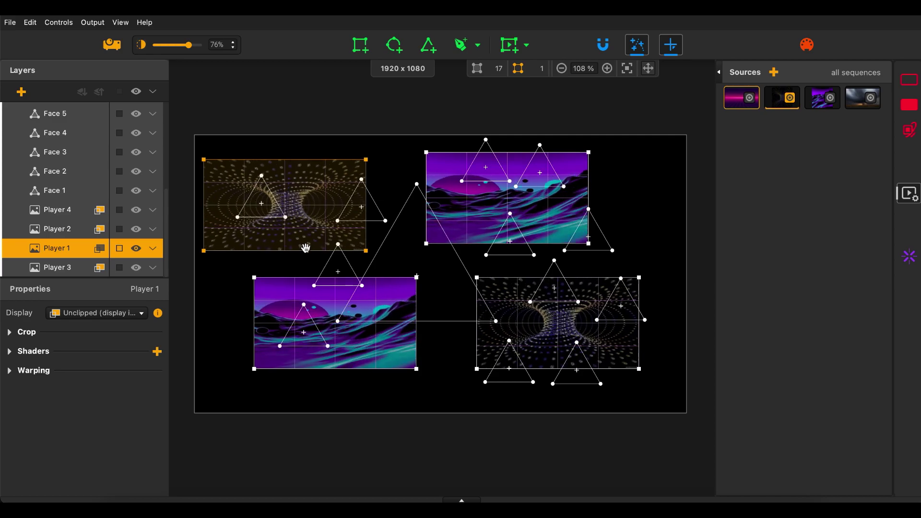
drag(312, 263, 458, 279)
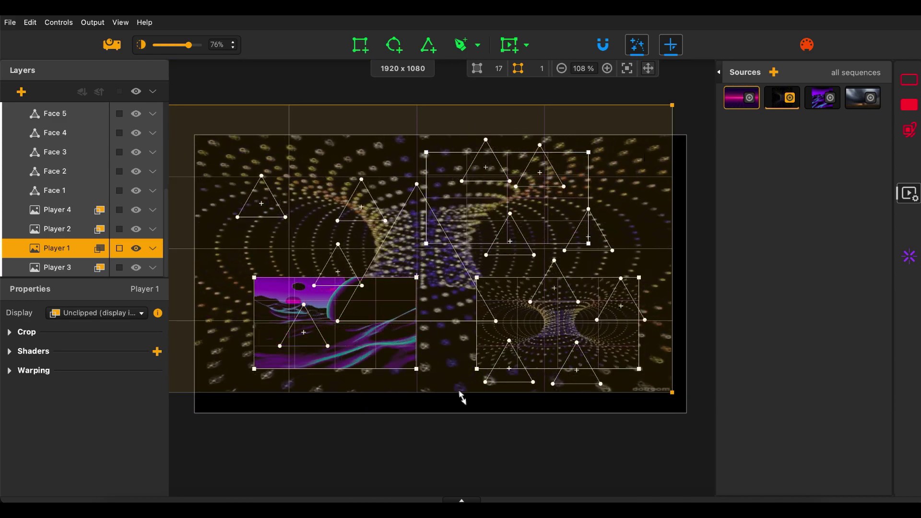
key(ctrl+z)
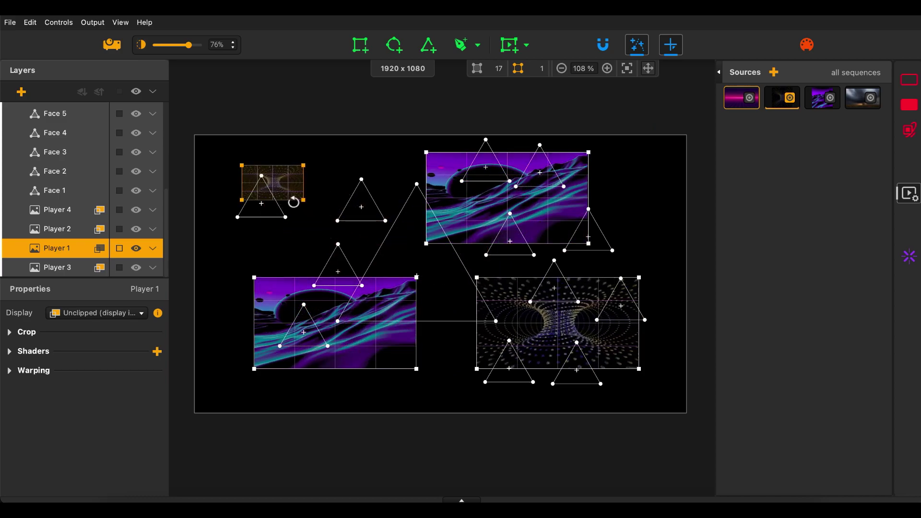
Warp Player 2 by moving its four corners individually so its rectangle becomes an irregular quadrilateral
drag(416, 369, 372, 392)
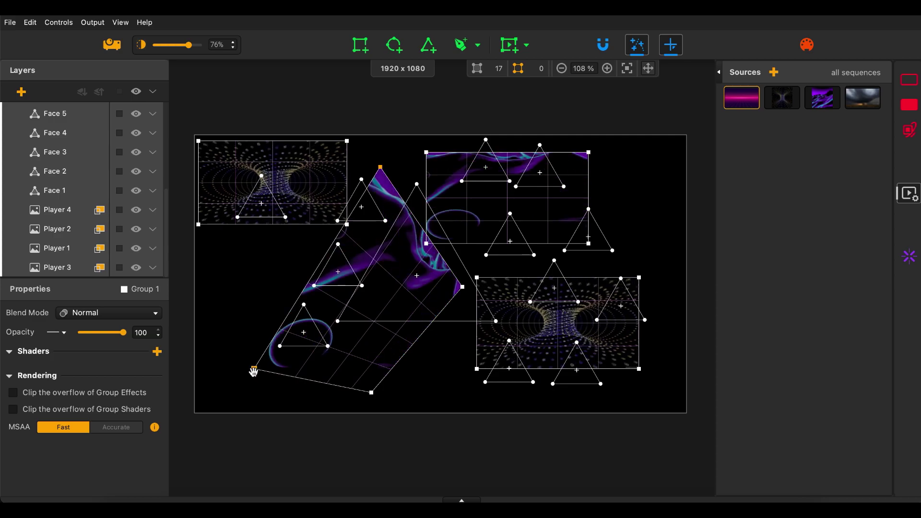
drag(254, 370, 233, 292)
drag(372, 392, 346, 270)
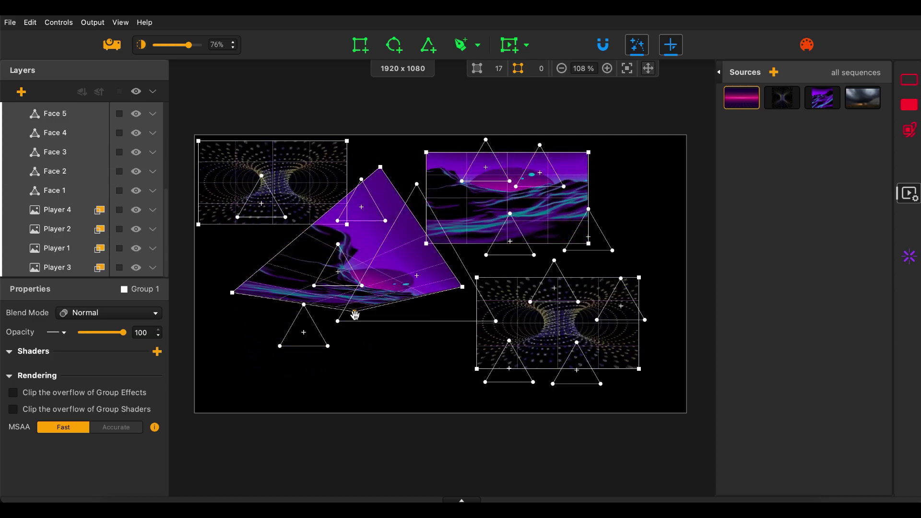
drag(380, 167, 366, 187)
Move Face 5 down to about X 669, Y 686 and reshape Player 2 further by repositioning all its corners
click(430, 304)
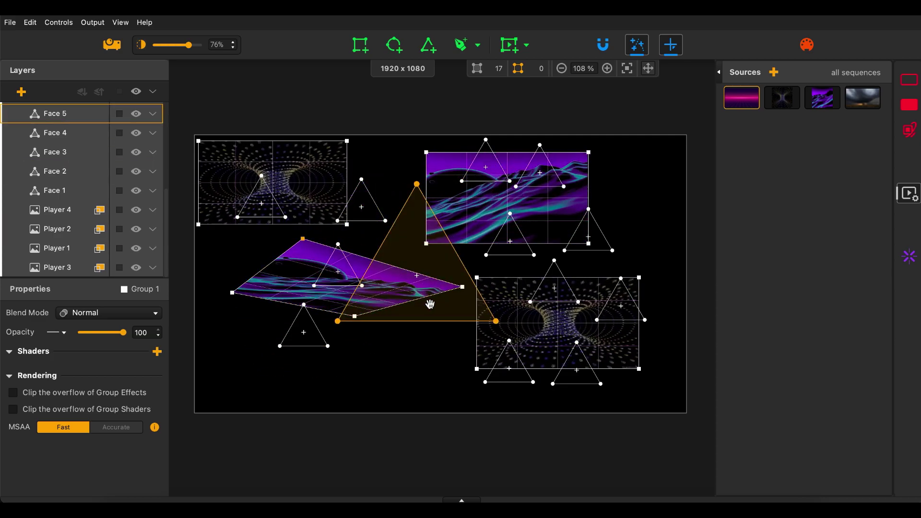
drag(454, 292, 404, 327)
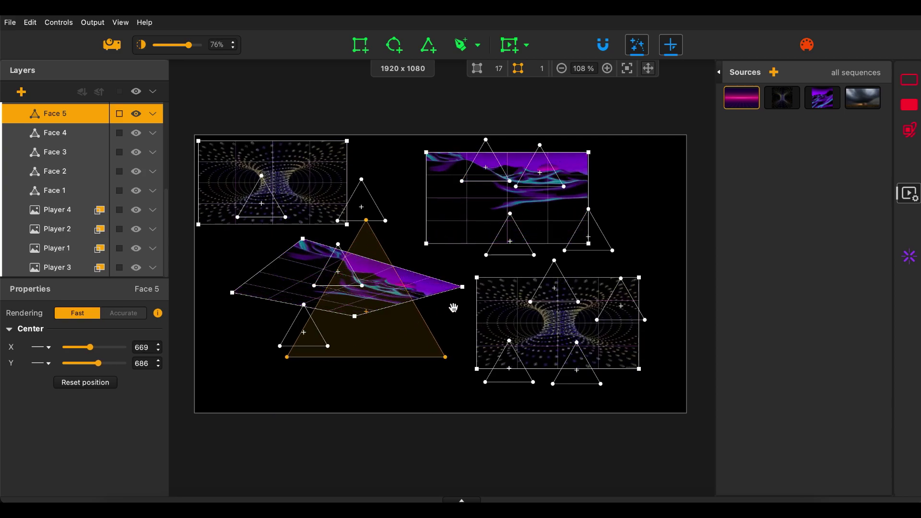
click(461, 288)
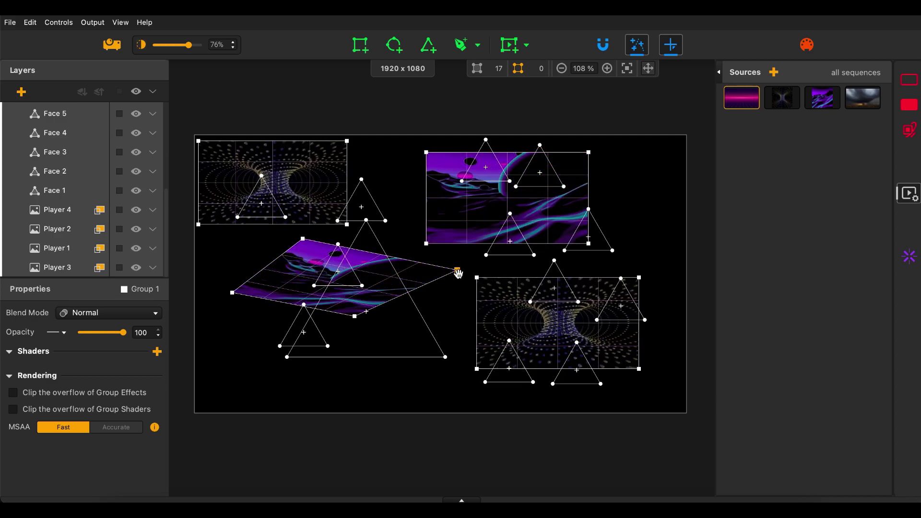
drag(303, 239, 326, 256)
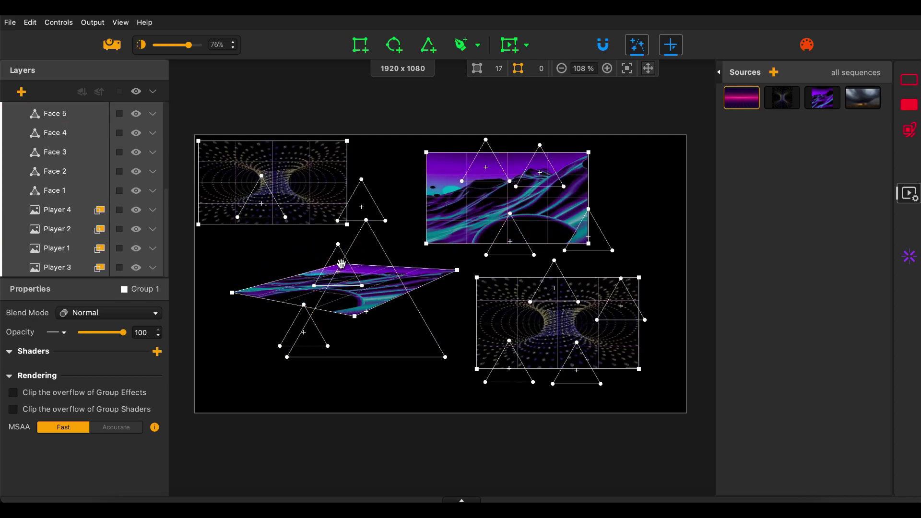
drag(363, 340, 365, 372)
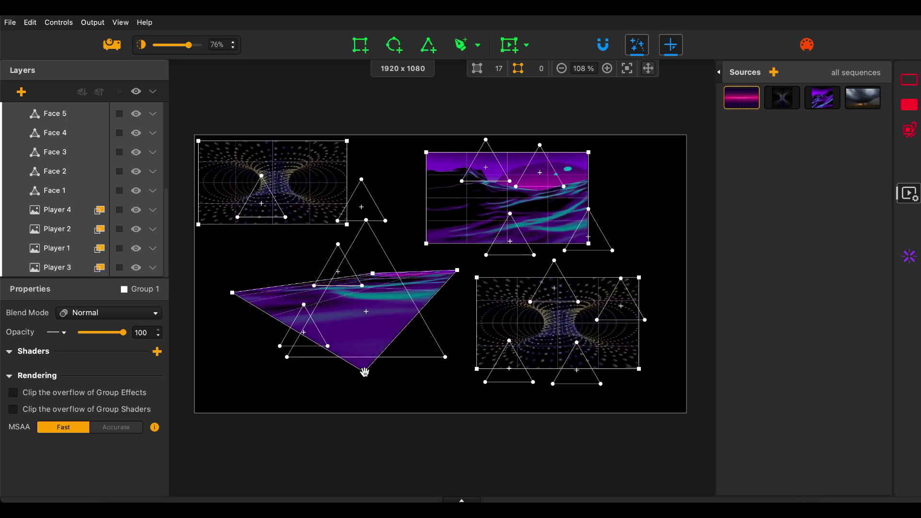
drag(374, 274, 463, 295)
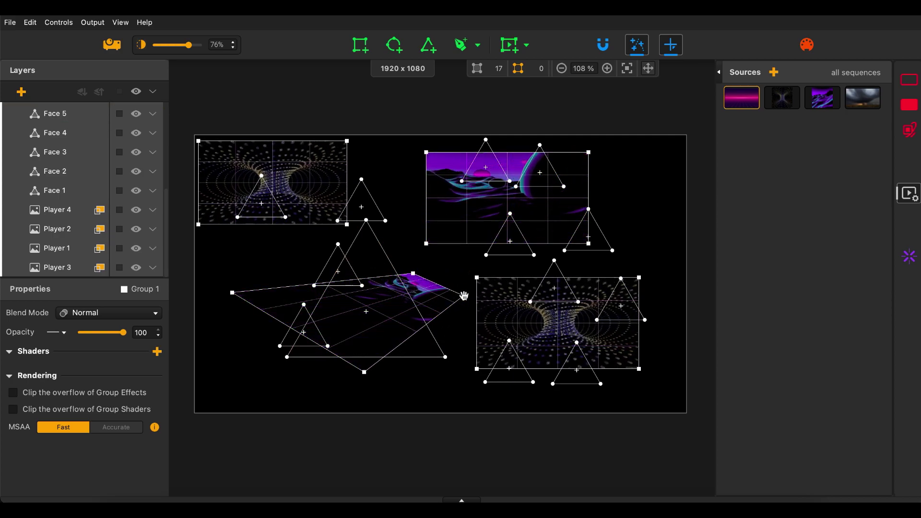
drag(232, 292, 269, 334)
drag(412, 275, 408, 279)
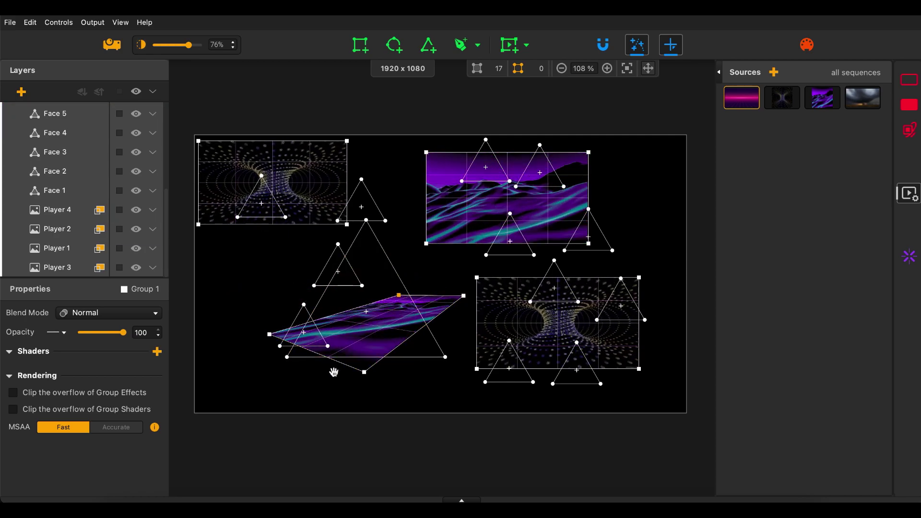
Move Face 5 to about X 251, Y 761 and shift Player 2's upper corner up and left to form a diamond shape
click(390, 345)
drag(390, 346, 284, 367)
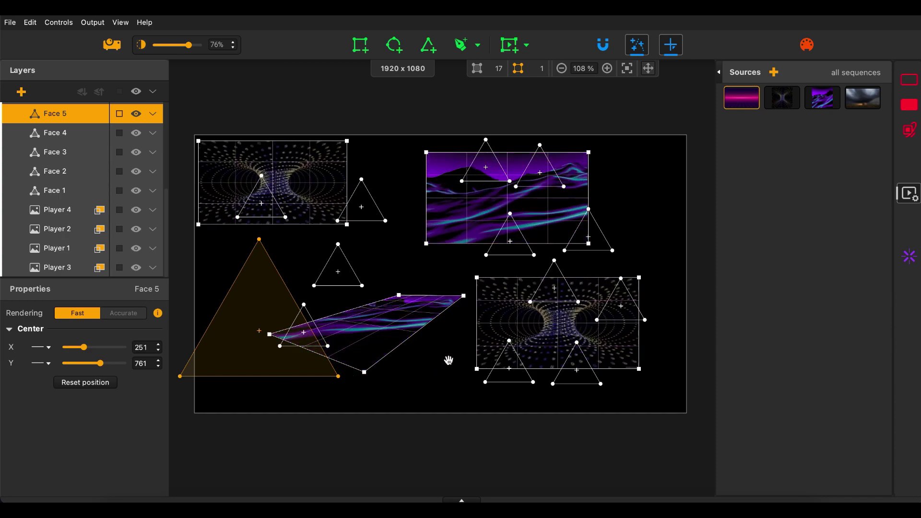
click(406, 280)
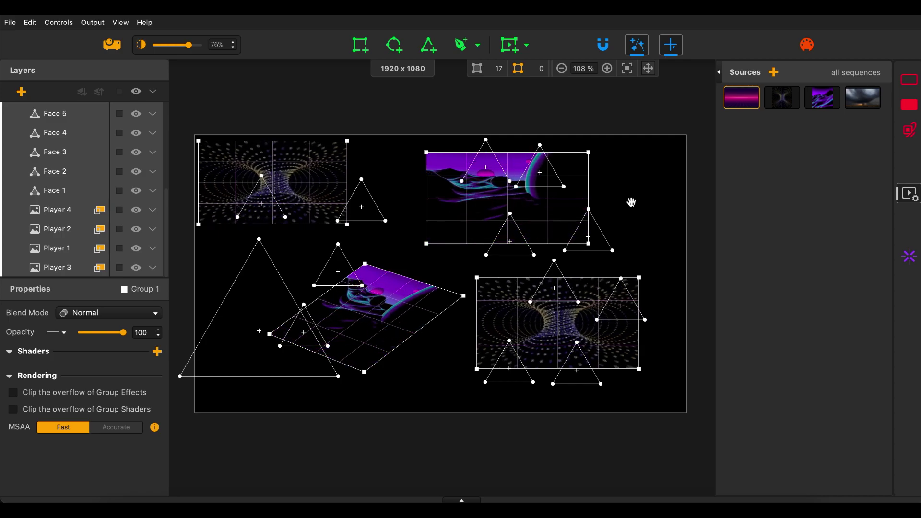
Switch the loop duration of the 7879.gif source from time to beats, at 4 beats
click(776, 98)
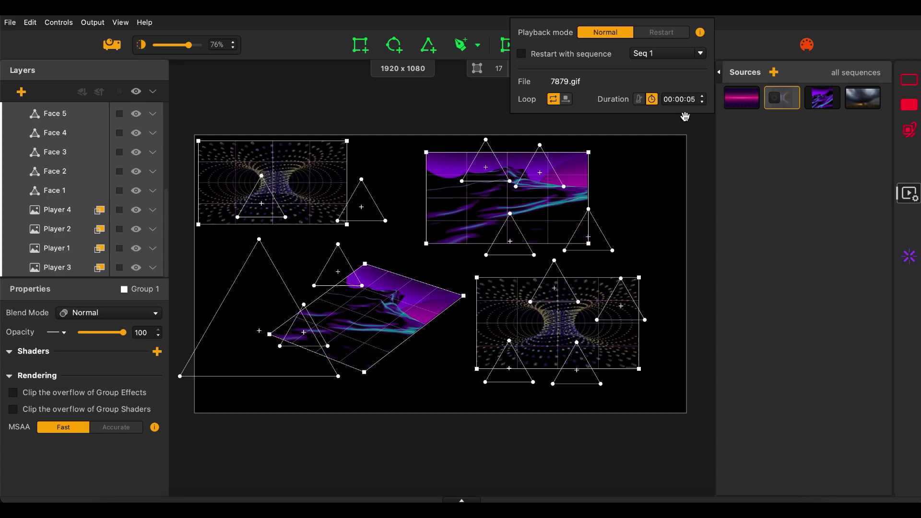
click(639, 100)
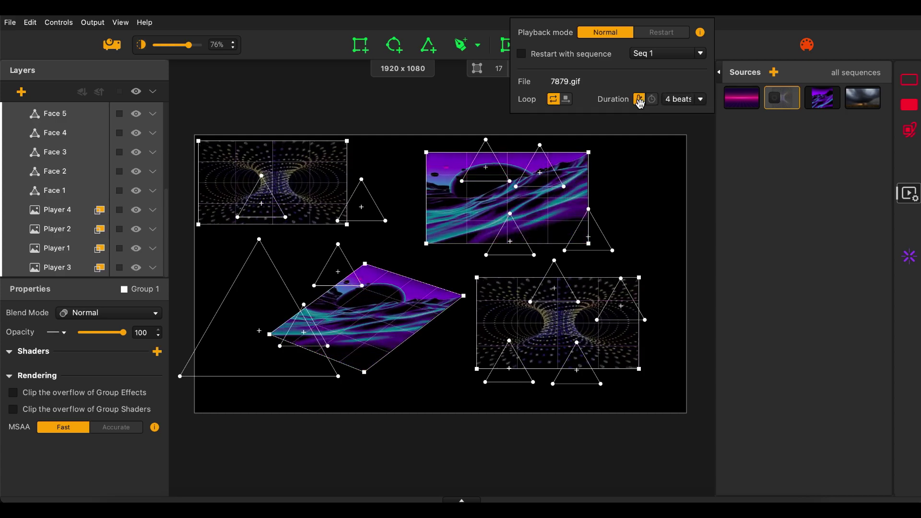
click(700, 99)
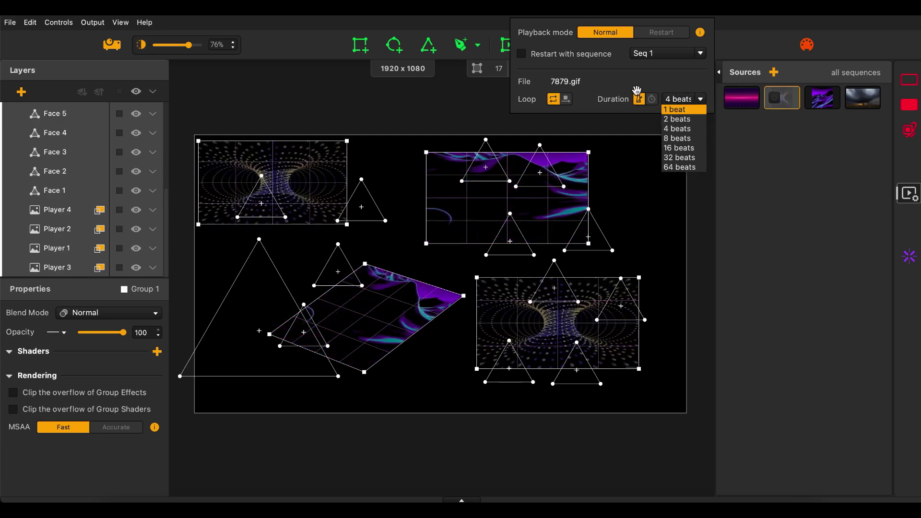
click(603, 87)
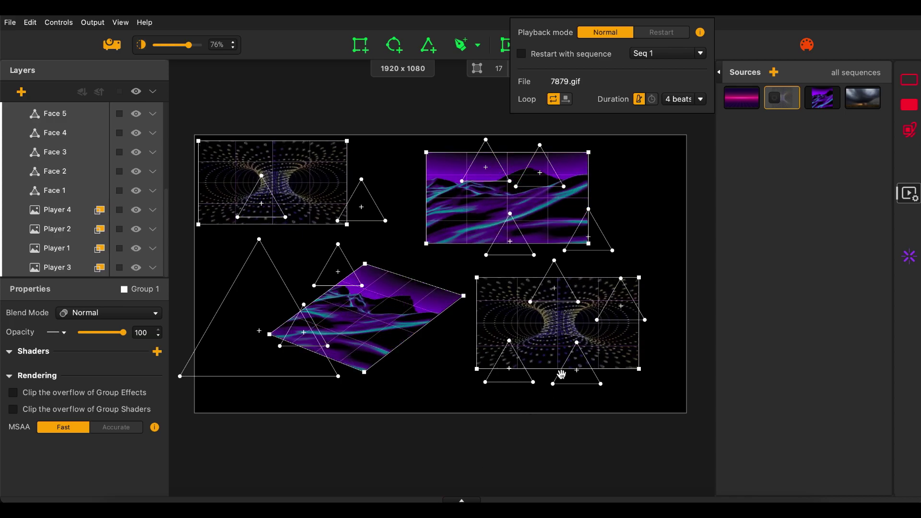
Compare the Normal and Restart playback modes for the 7879.gif source and leave it set to Restart
click(671, 33)
click(624, 34)
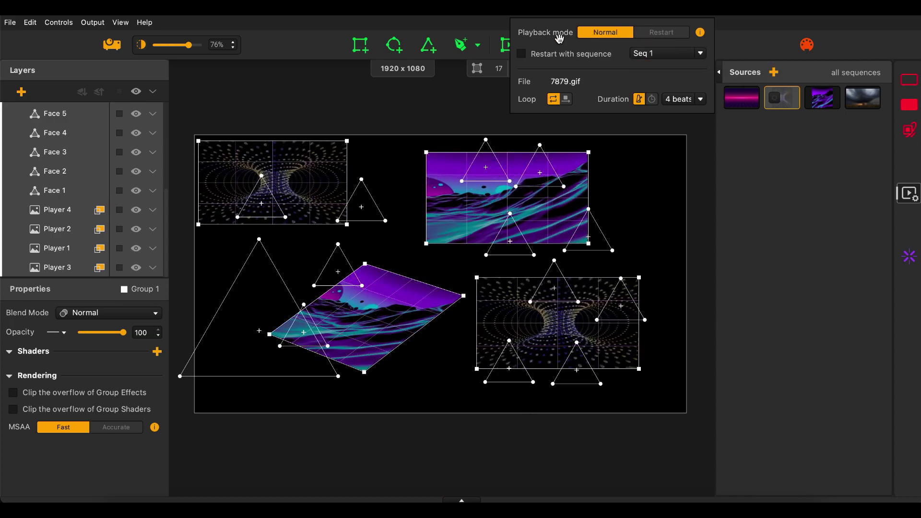
click(662, 33)
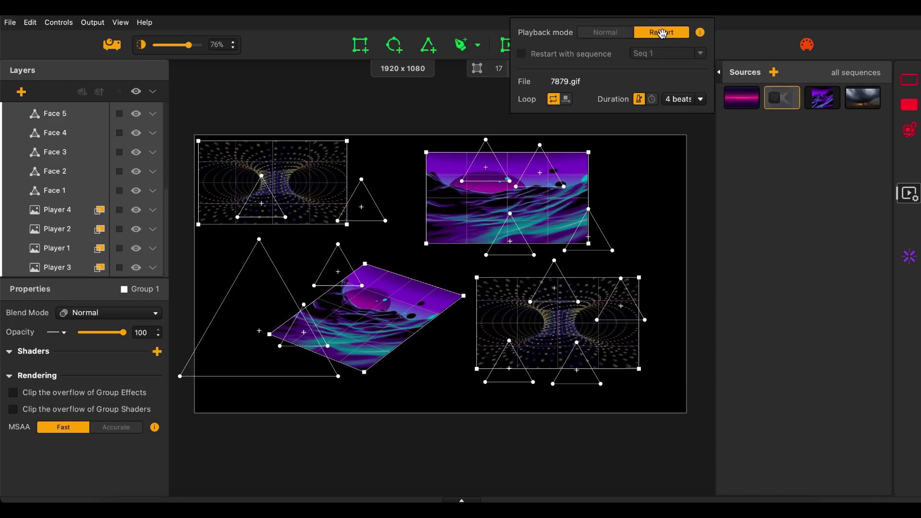
click(615, 33)
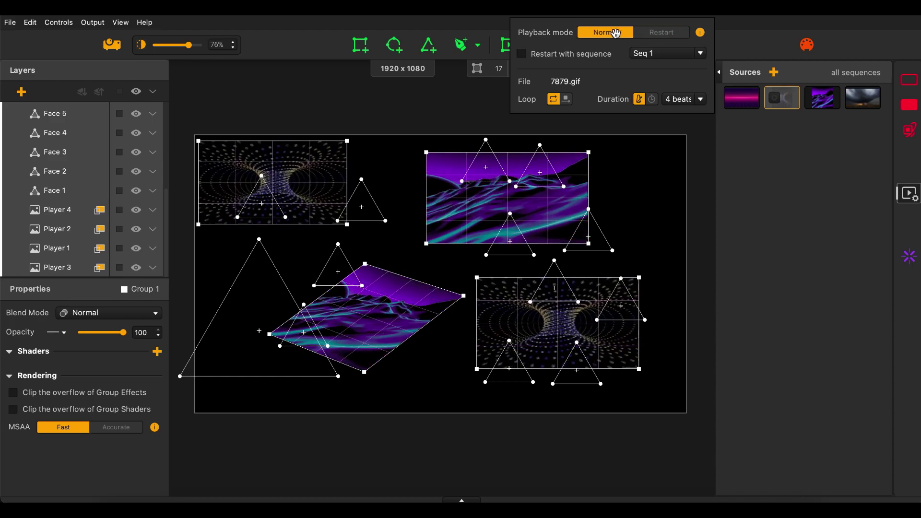
click(668, 31)
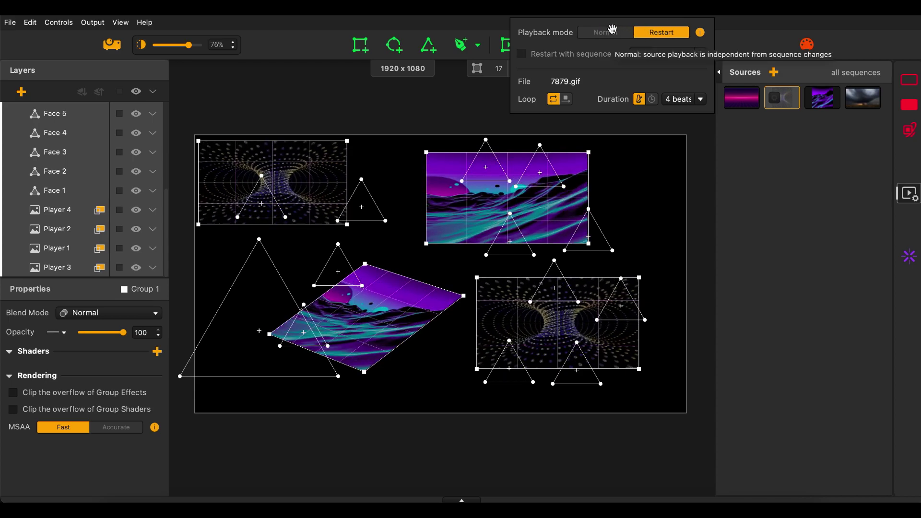
click(750, 156)
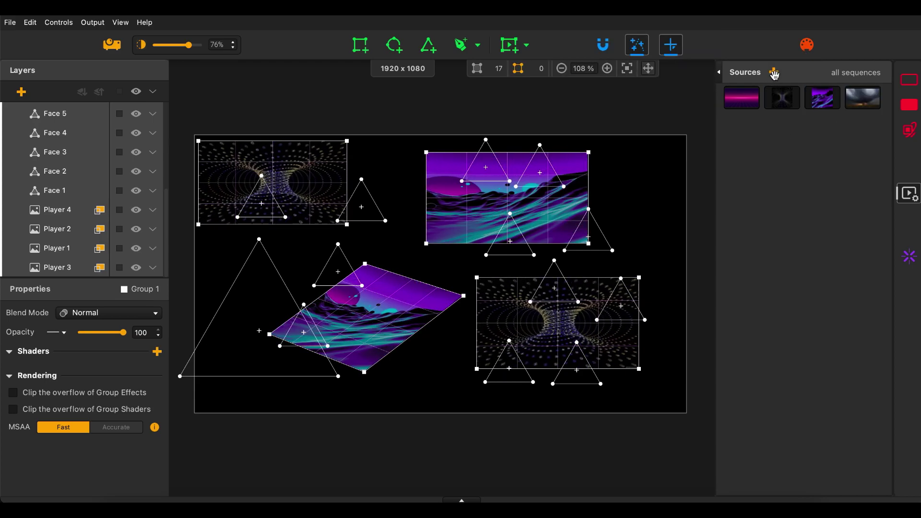
Widen the list of sources and create a new playlist source
click(722, 71)
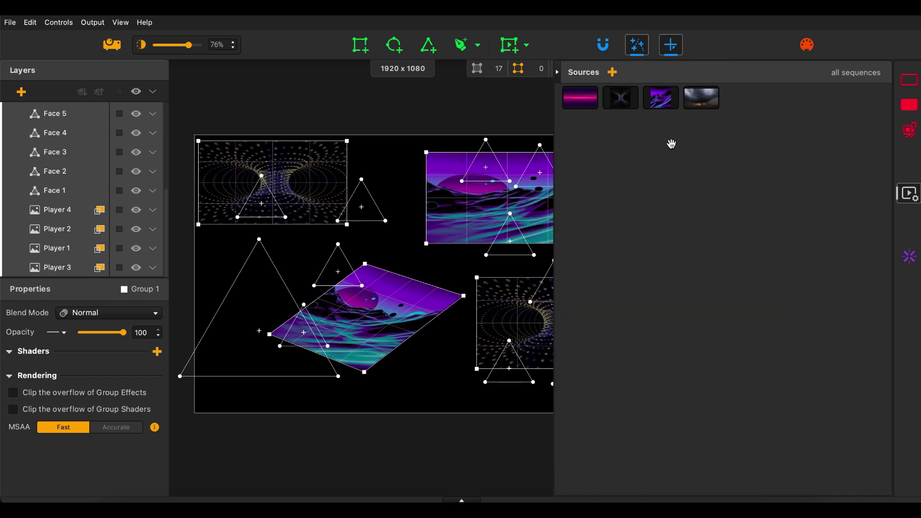
mouse_move(632, 97)
click(612, 71)
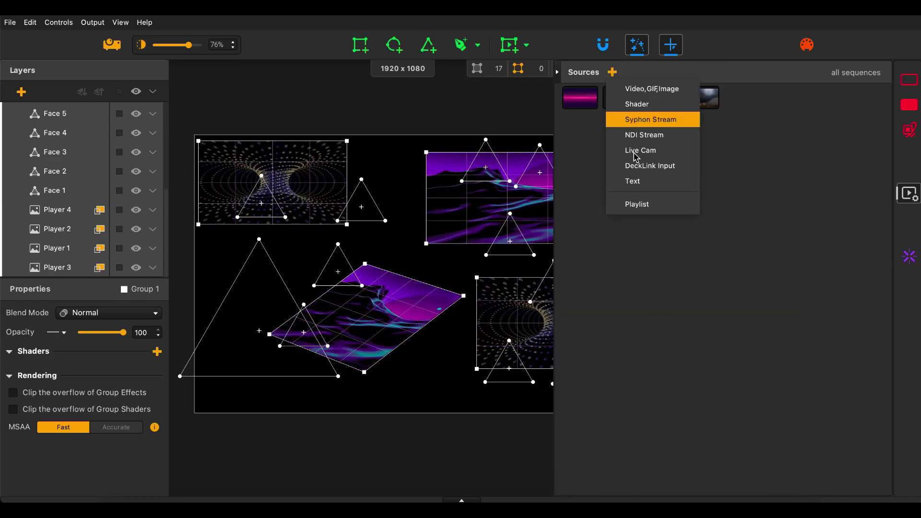
click(645, 206)
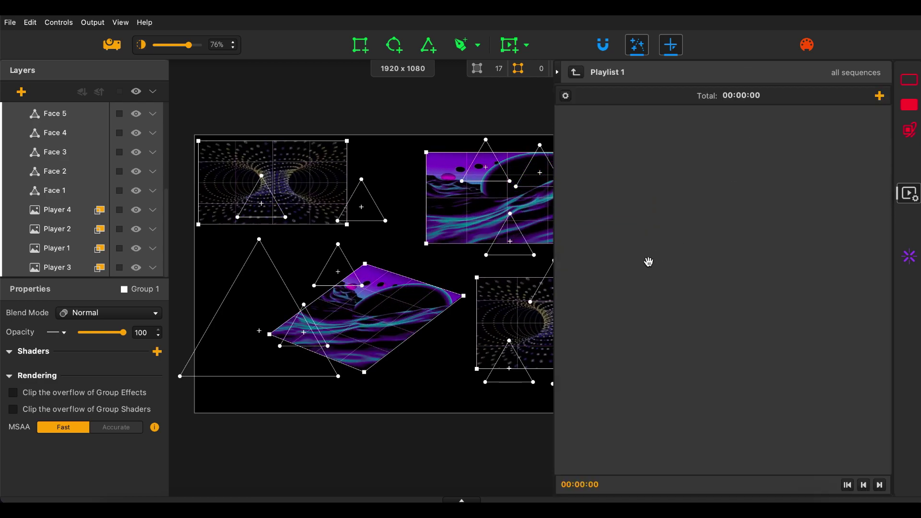
Import all the video, GIF and image files from the media folder into the new playlist
click(880, 94)
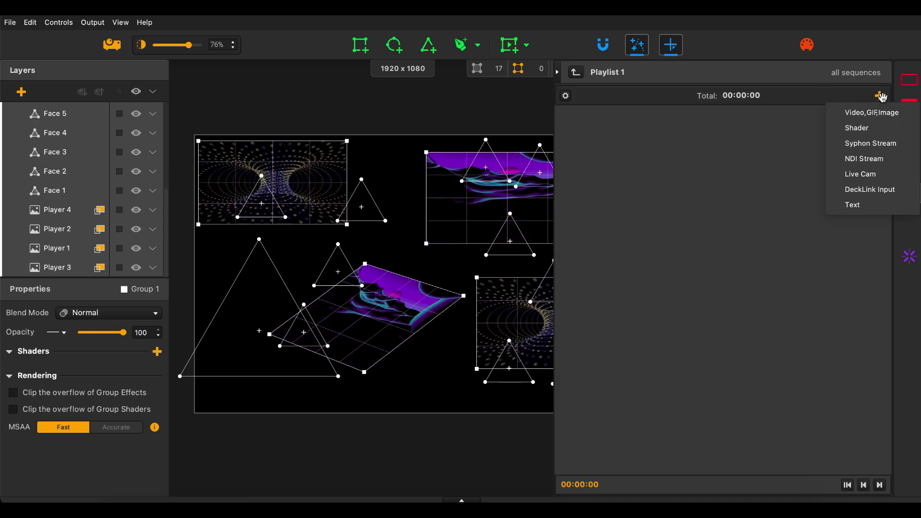
click(856, 111)
double_click(356, 133)
key(super+a)
click(681, 319)
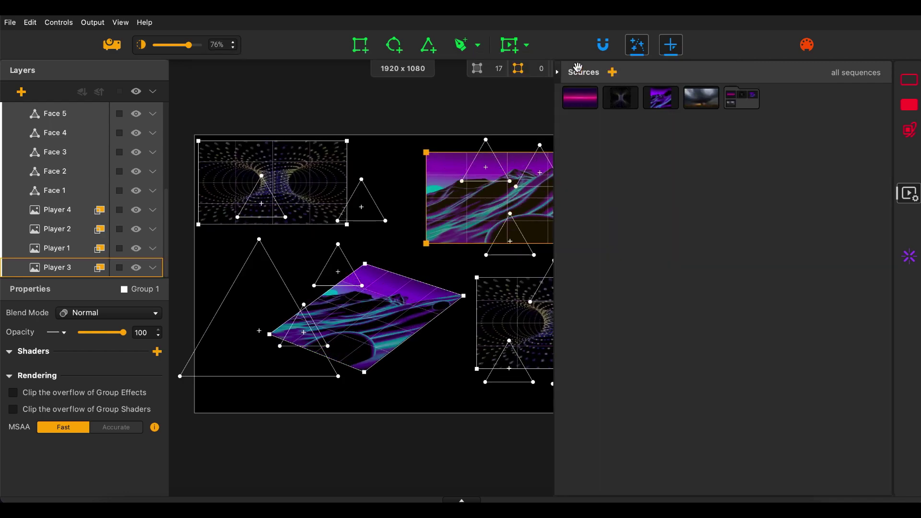
Open the new playlist and assign it as the source of Player 3 in the upper right of the canvas
click(576, 72)
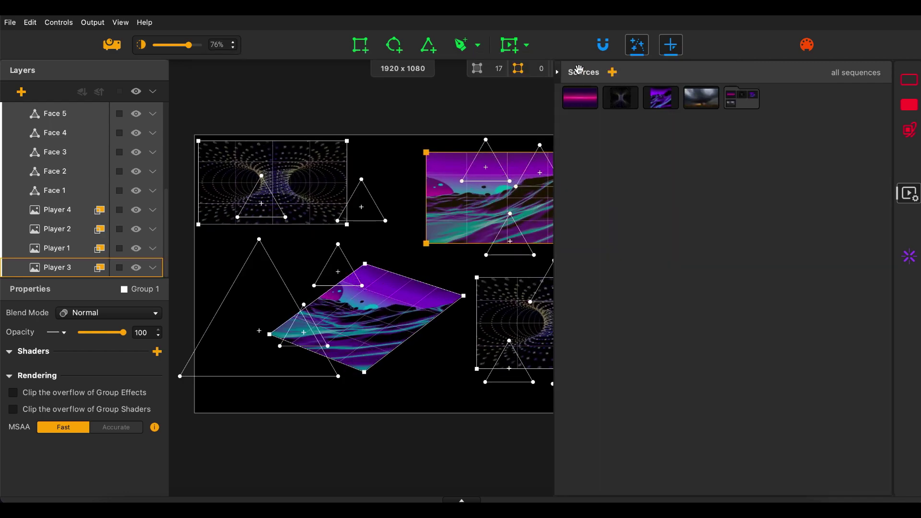
click(555, 72)
click(717, 72)
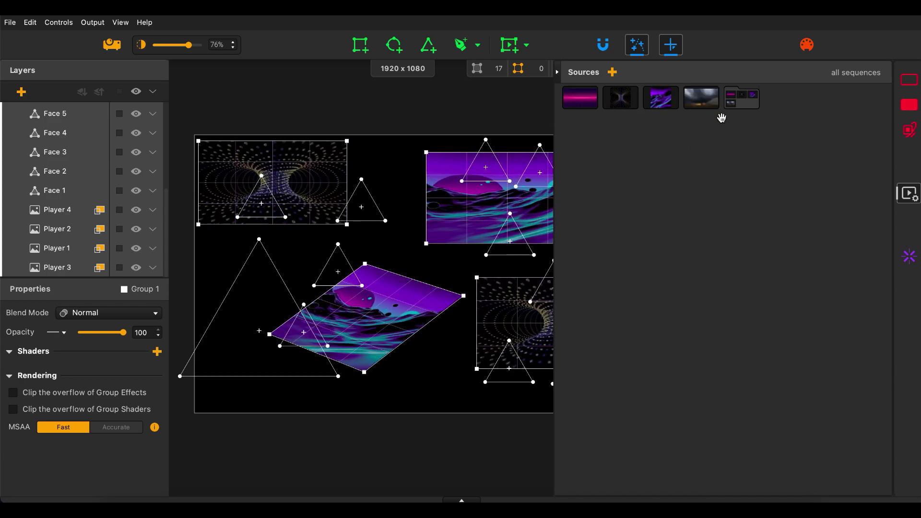
double_click(743, 107)
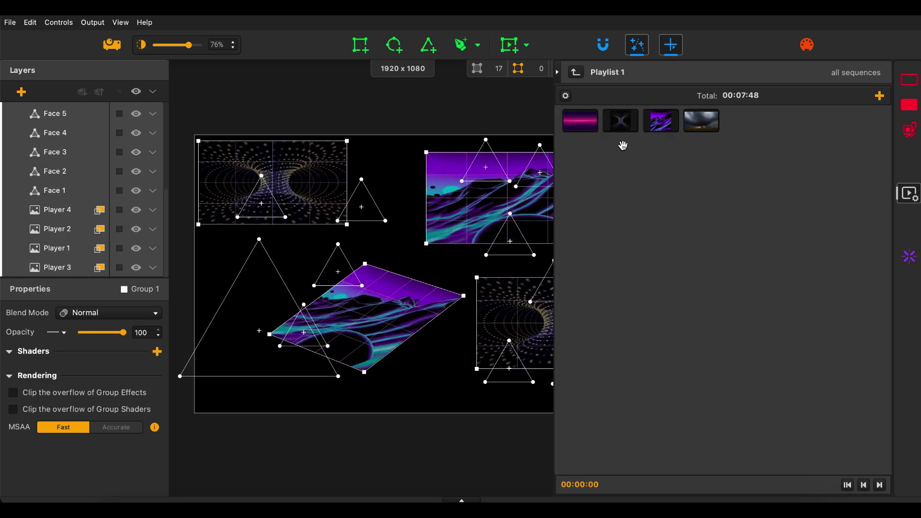
click(471, 192)
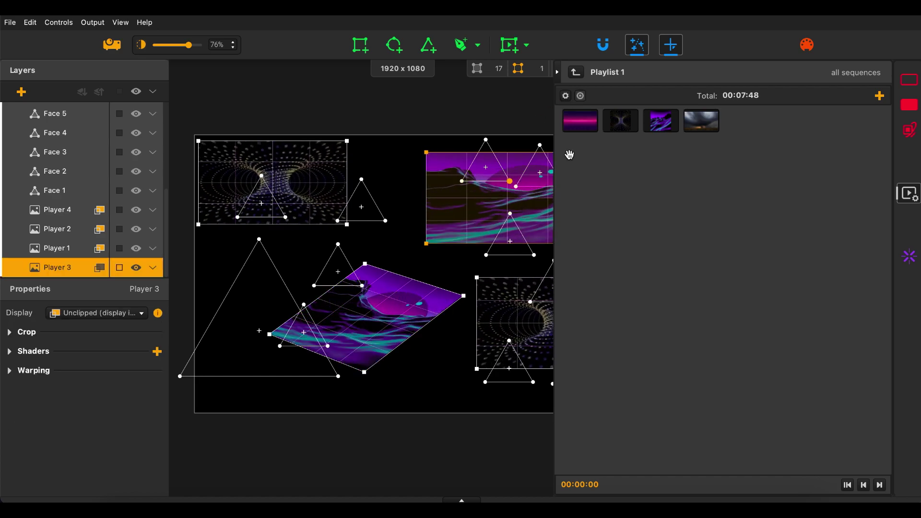
click(580, 96)
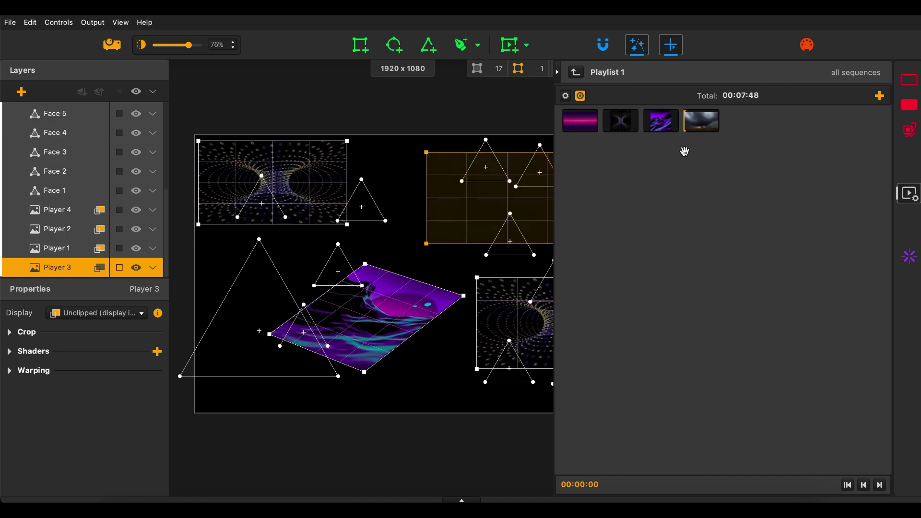
Examine the loop and duration settings of the retro-futuristic background image in the playlist, and return to the source list
click(582, 121)
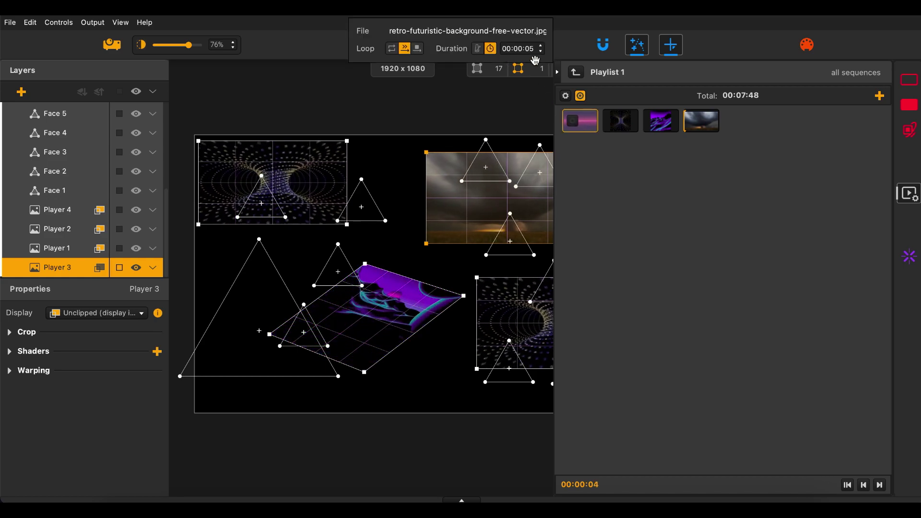
click(644, 154)
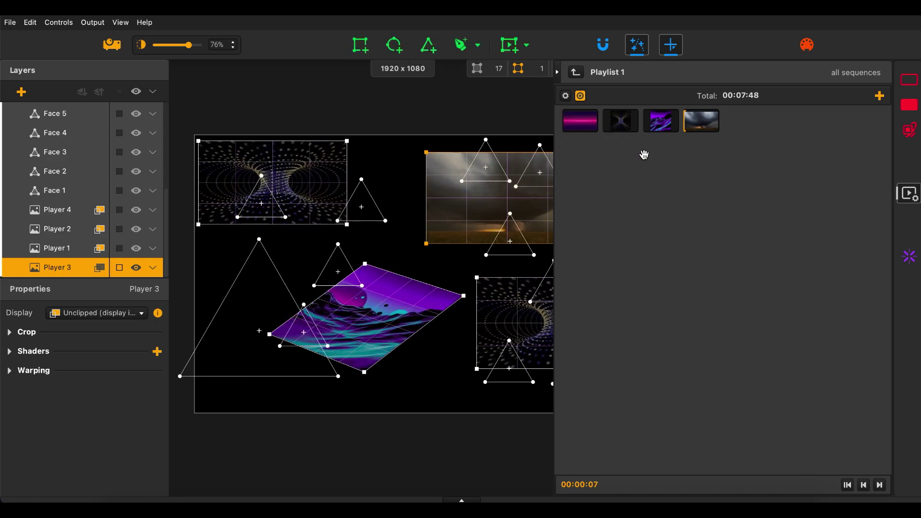
click(575, 73)
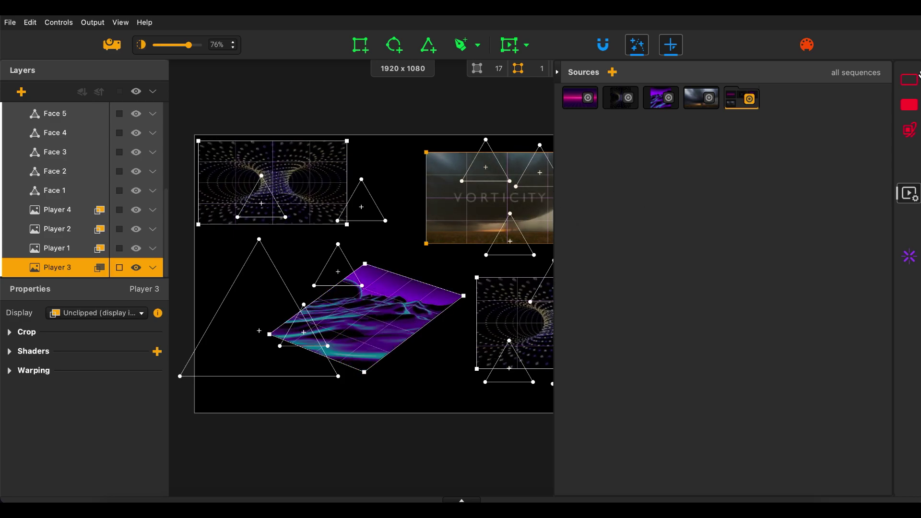
Add the ShadowGrid shader from the shader library as a new source
click(613, 72)
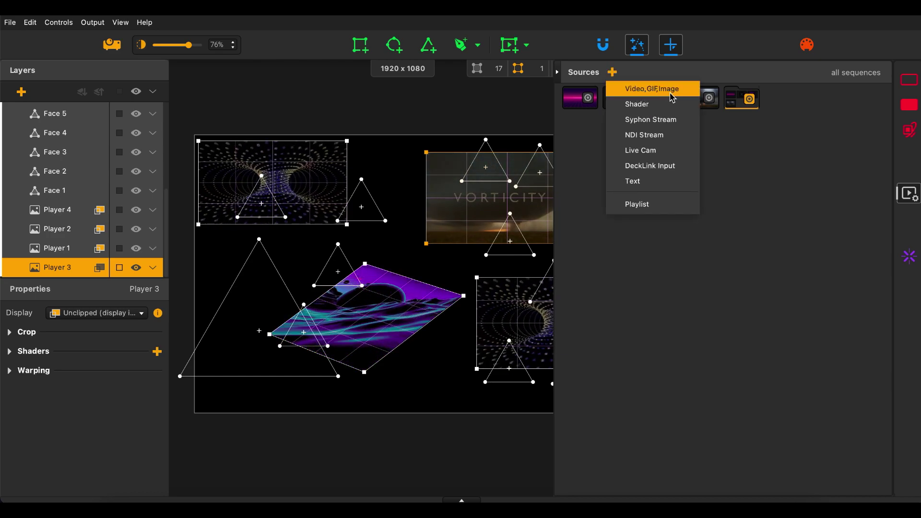
click(643, 104)
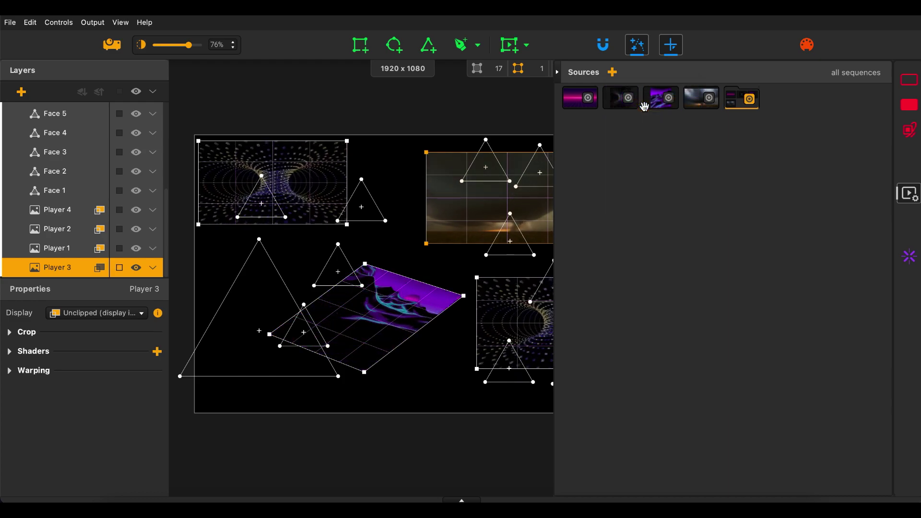
scroll(393, 244, down, 10)
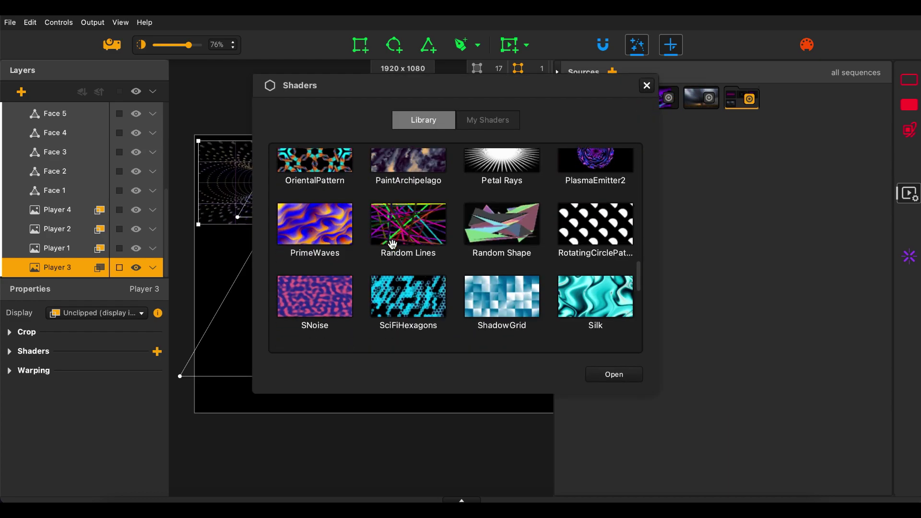
scroll(392, 245, down, 2)
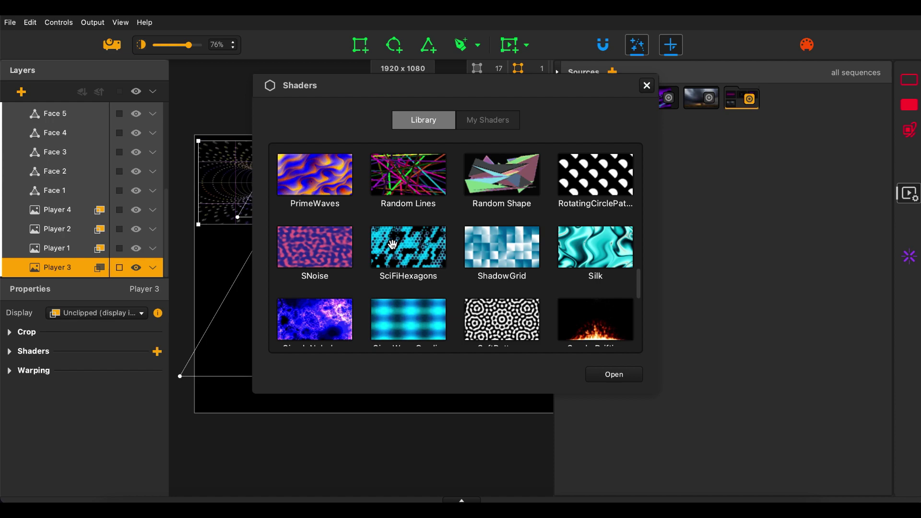
scroll(392, 245, down, 1)
click(501, 182)
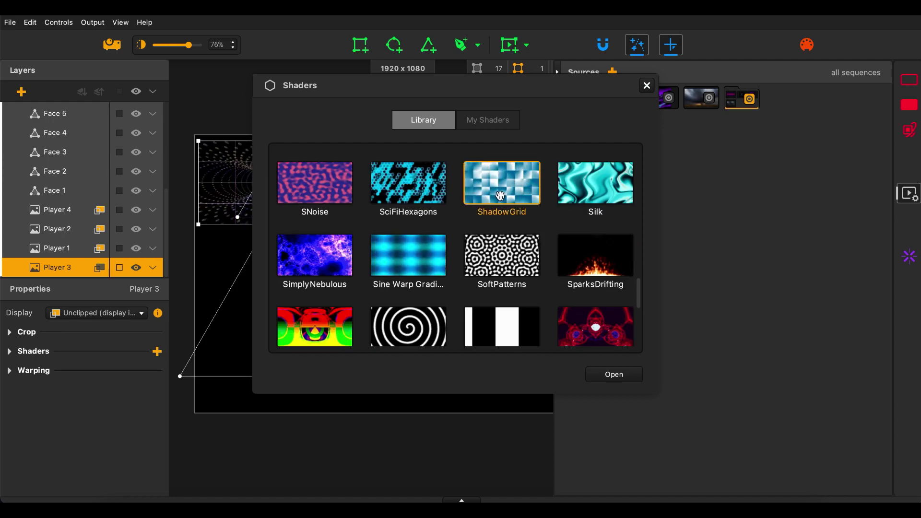
click(603, 379)
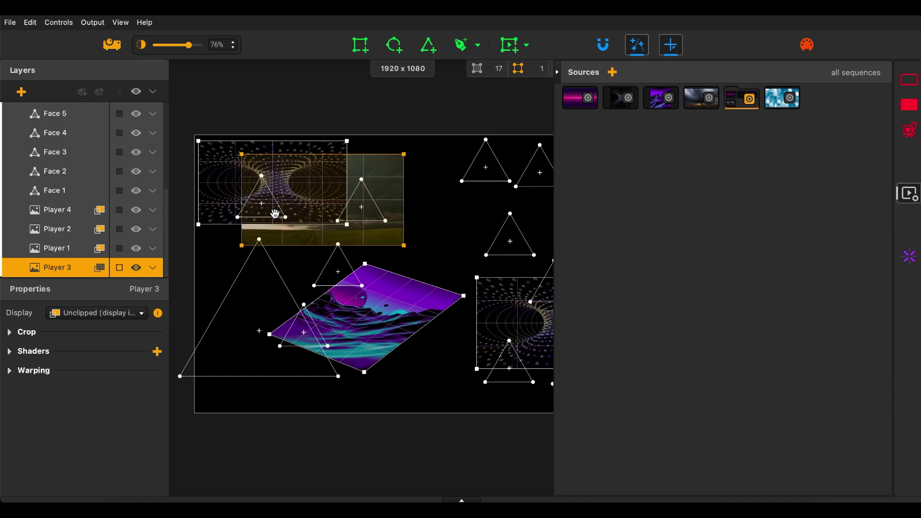
Delete the three other players and enlarge Player 3 to fill most of the middle of the canvas
click(318, 177)
key(Delete)
click(368, 304)
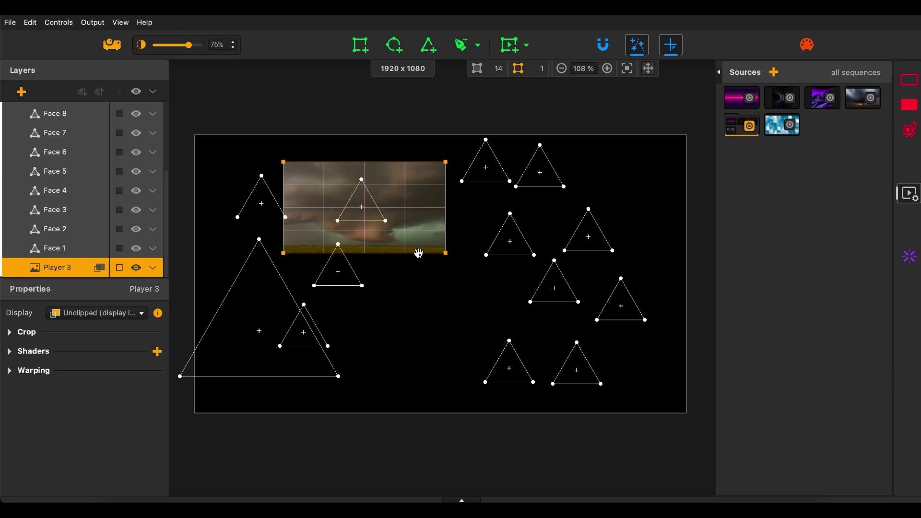
drag(415, 256, 518, 356)
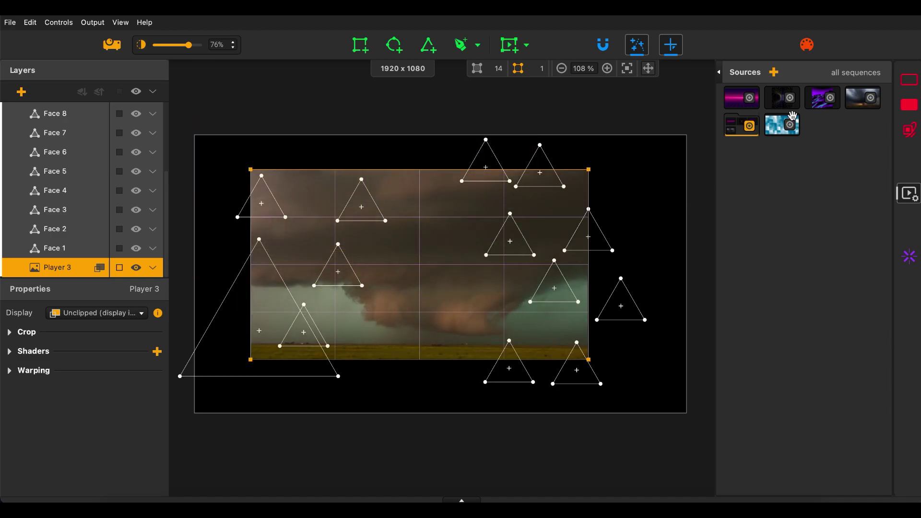
Assign the ShadowGrid shader to Player 3 and raise the shader's contrast
click(795, 126)
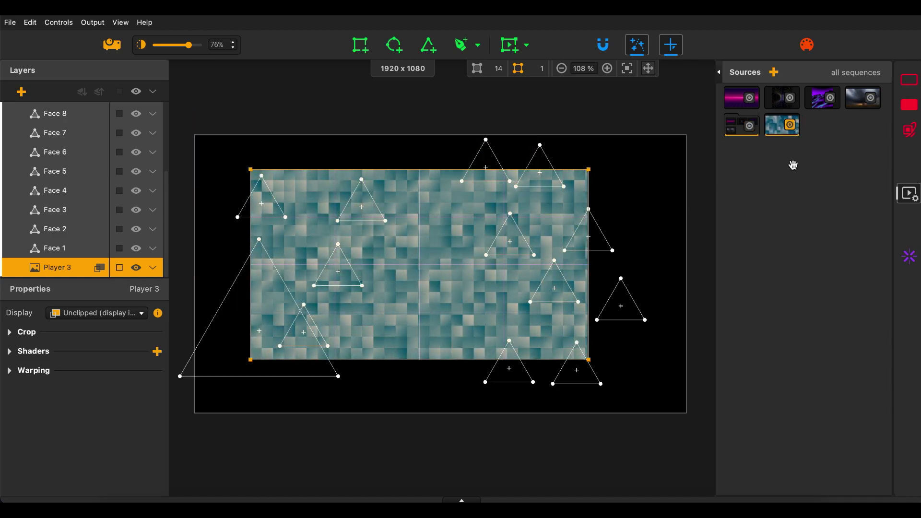
click(774, 125)
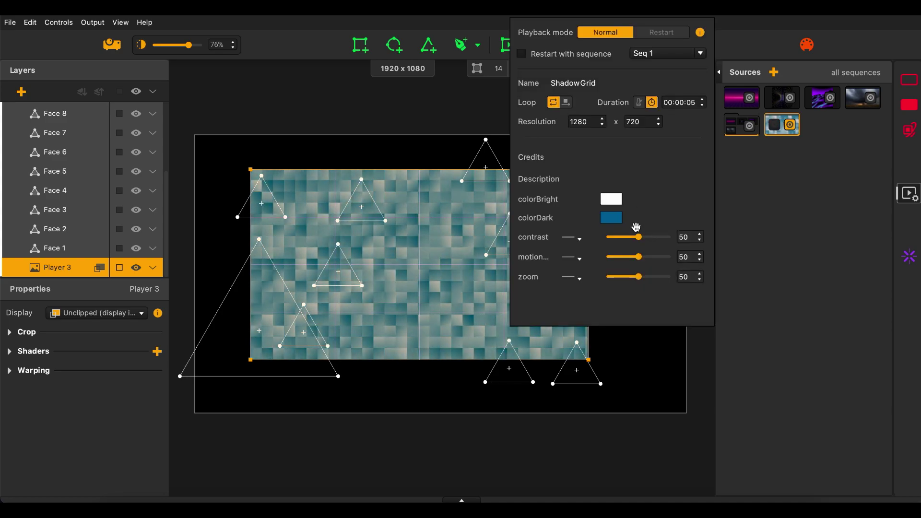
drag(639, 236, 686, 279)
Look through the shader library, the My Shaders collection and the available source types without adding anything
click(774, 72)
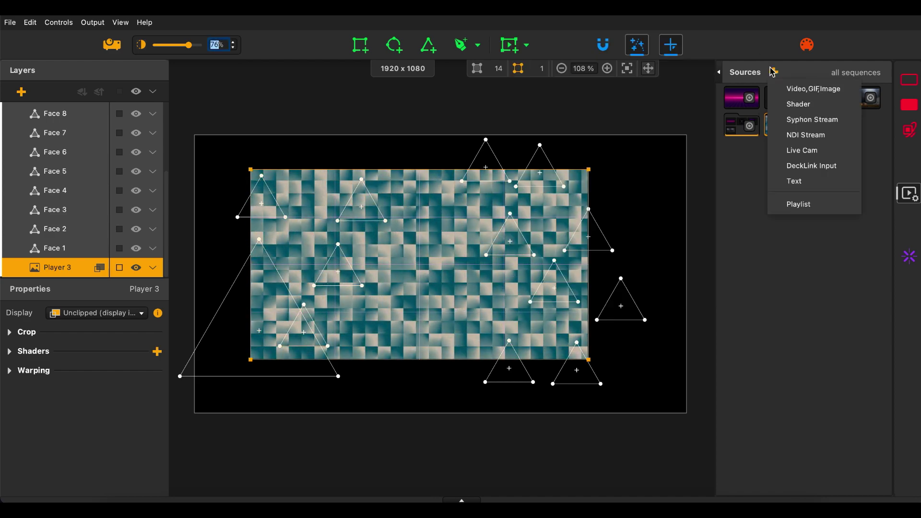
click(791, 101)
scroll(506, 288, down, 5)
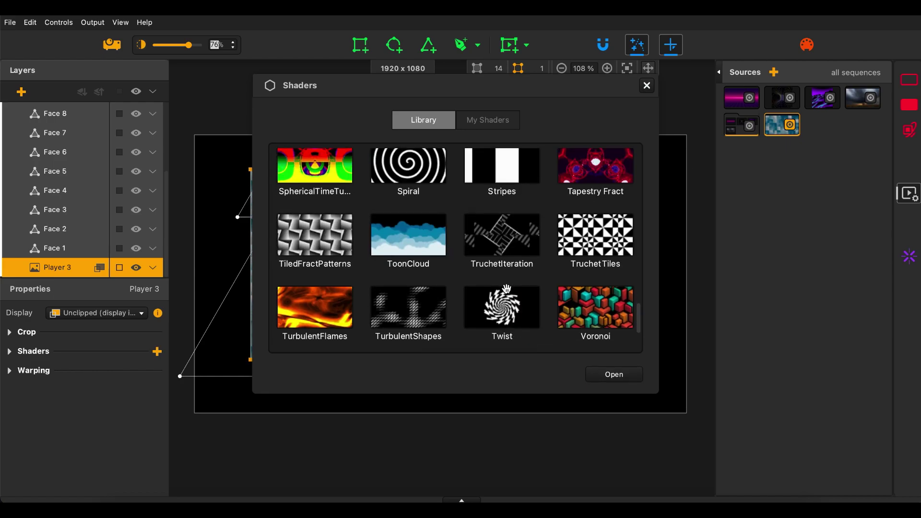
scroll(506, 288, up, 15)
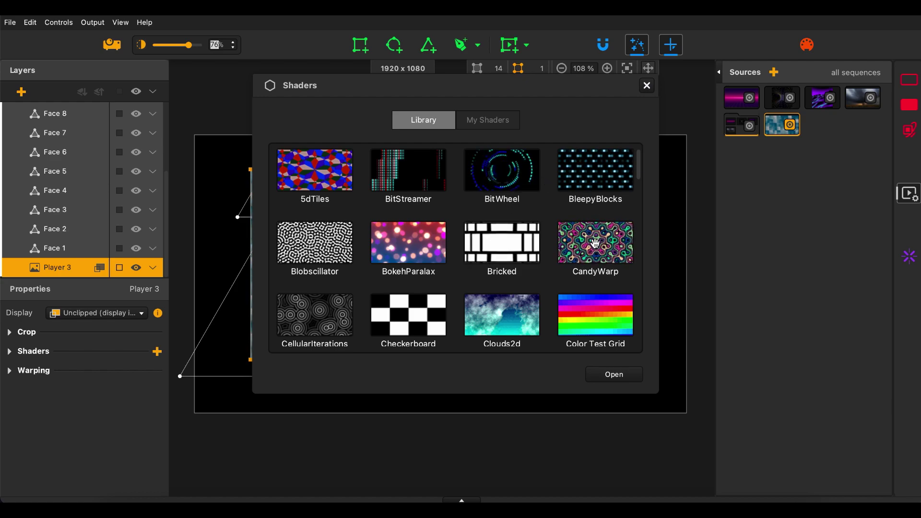
click(502, 123)
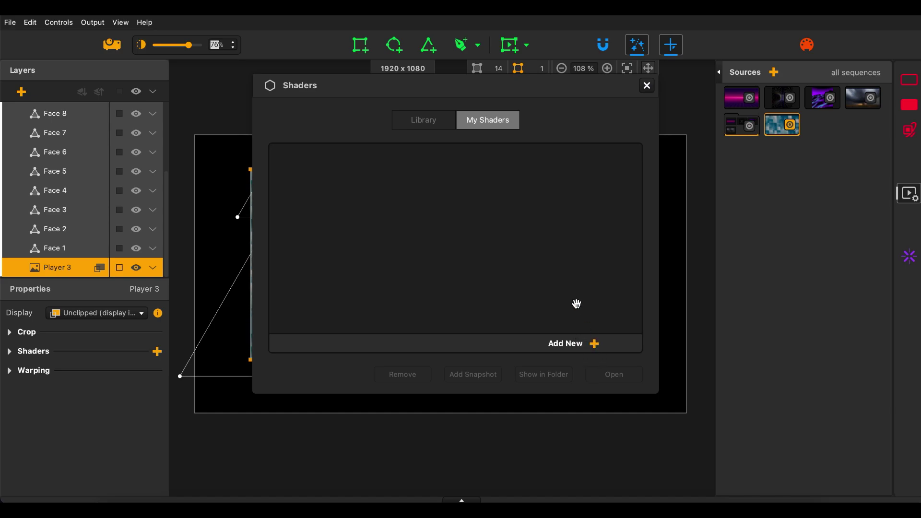
click(647, 86)
click(774, 72)
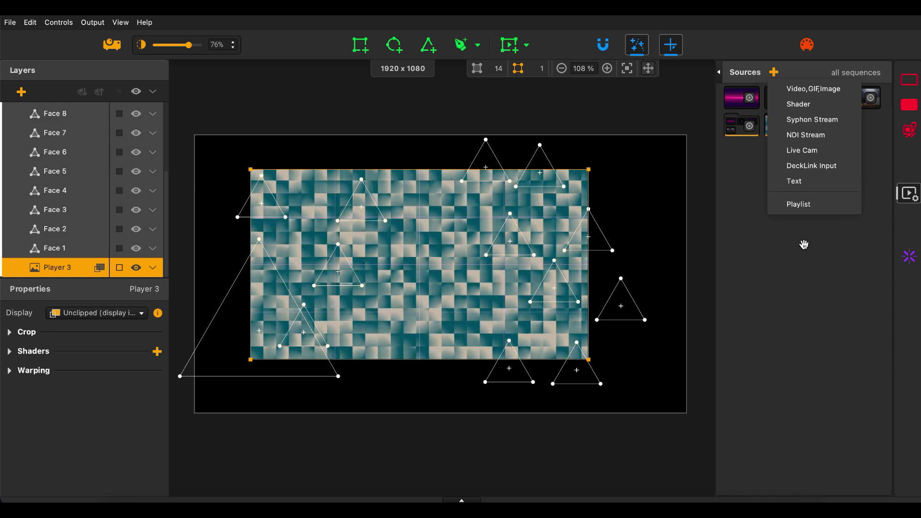
click(803, 245)
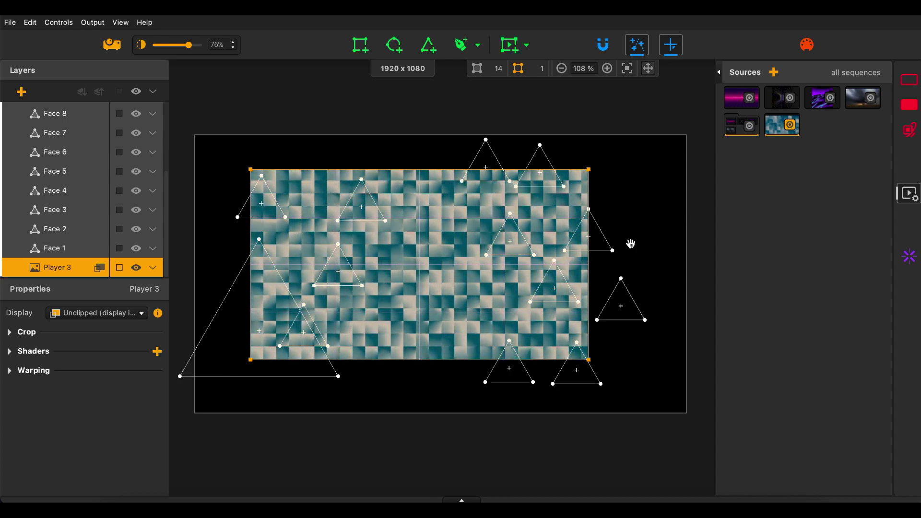
Create a new text source and assign it to Player 3
click(774, 72)
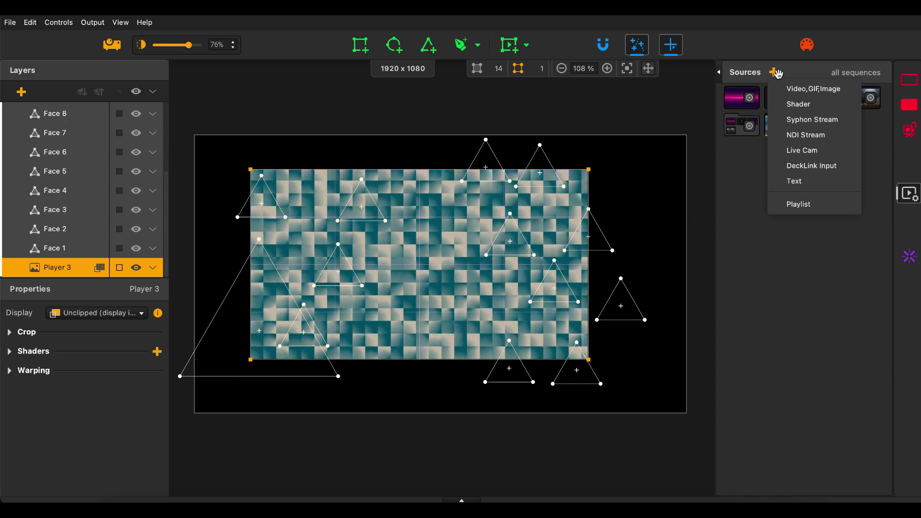
click(802, 184)
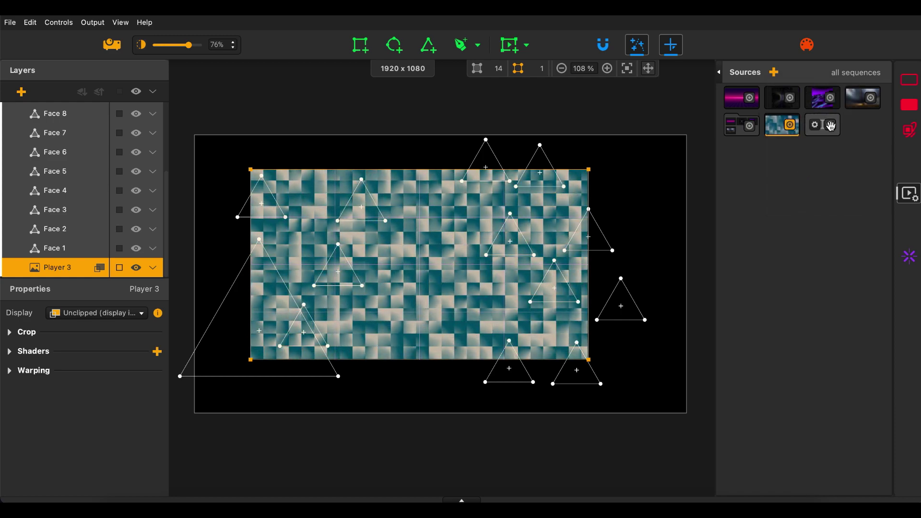
click(830, 125)
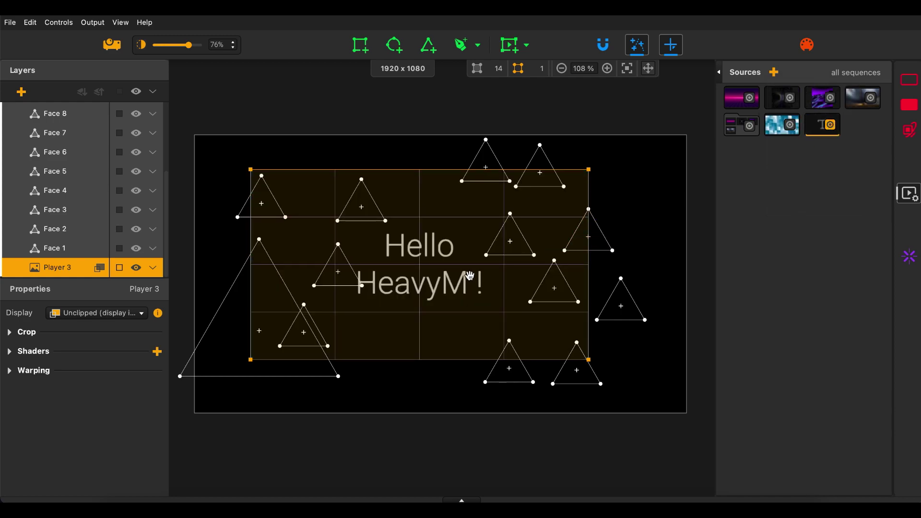
Replace the text source's content with "Atelier Sonore Et Visuel" on three lines
click(829, 125)
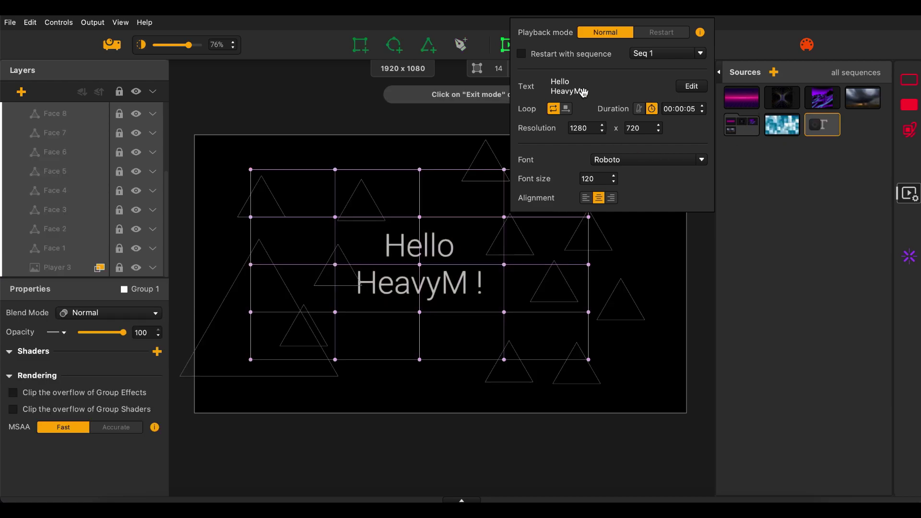
click(691, 86)
click(434, 214)
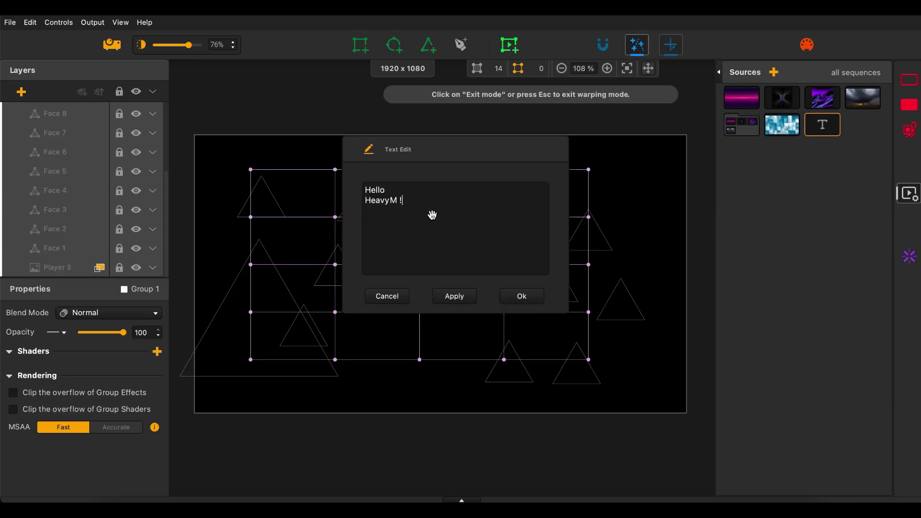
key(BackSpace)
key(BackSpace)
key(BackSpace)
key(BackSpace)
key(BackSpace)
key(BackSpace)
key(BackSpace)
click(522, 296)
Preview other fonts such as Andale Mono for the text source and align its text to the left
click(821, 125)
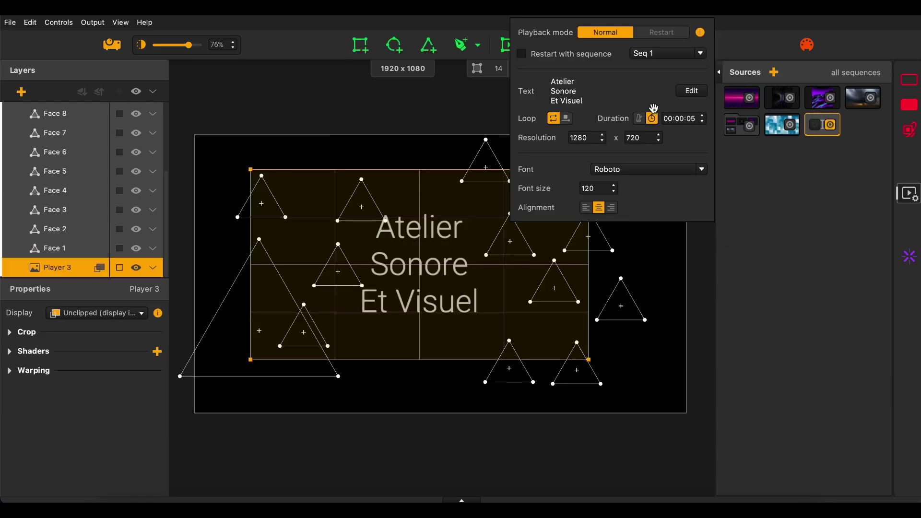
click(656, 169)
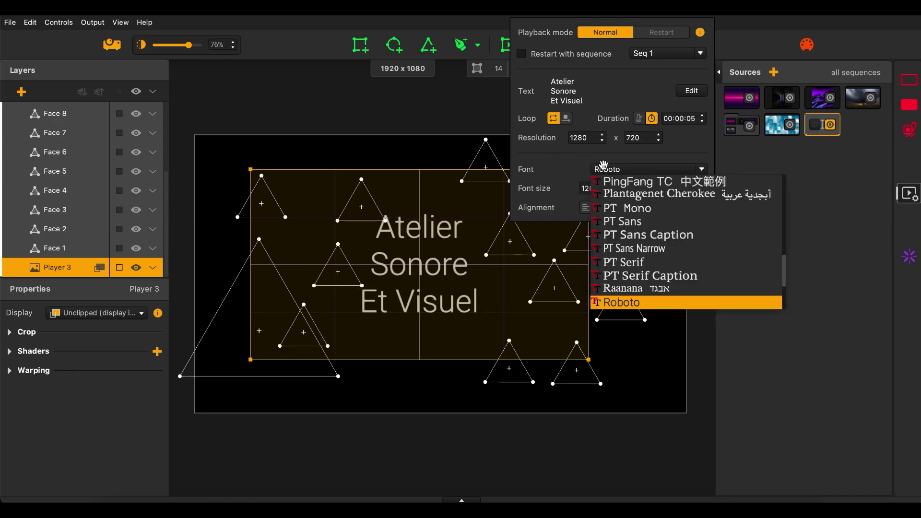
scroll(655, 235, down, 5)
scroll(654, 235, up, 20)
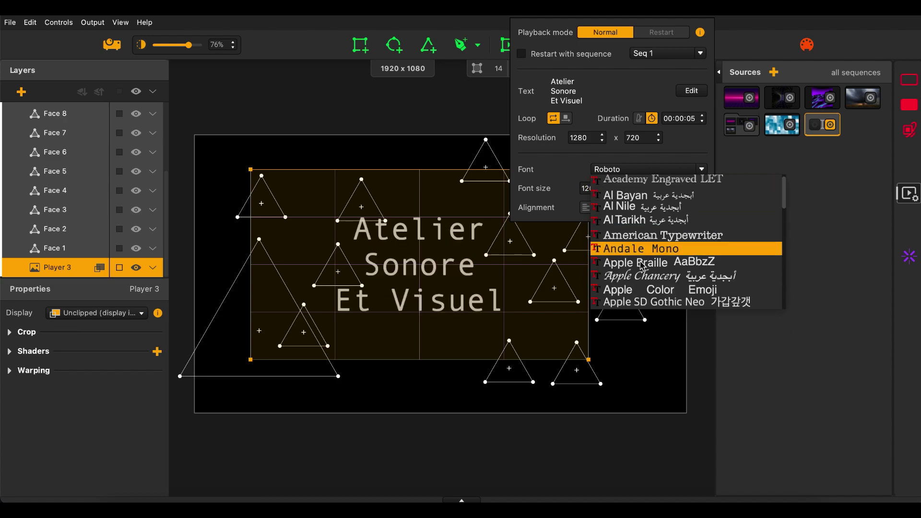
key(Escape)
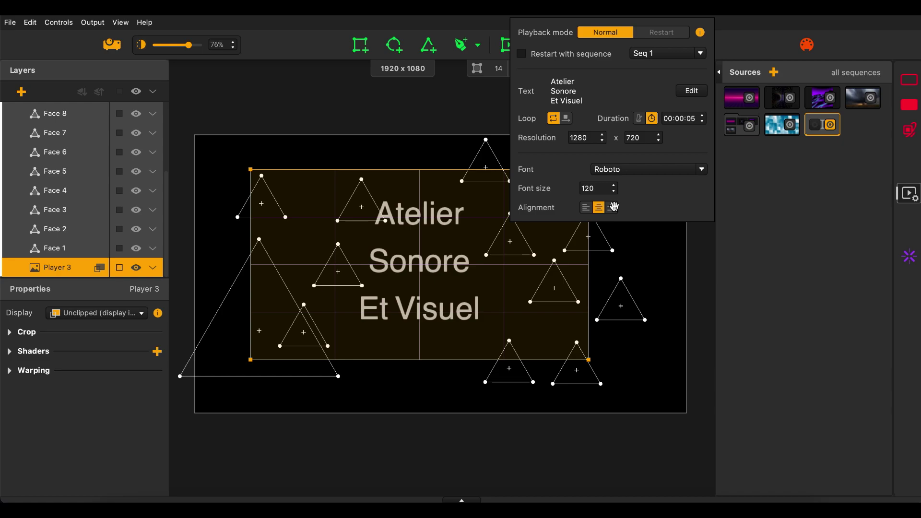
click(585, 208)
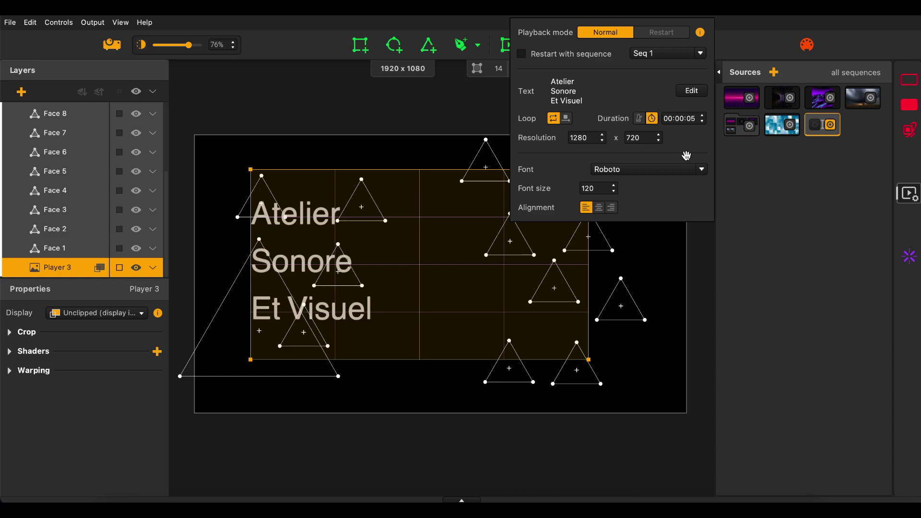
click(808, 155)
Reposition Player 3 with its text slightly right of and below its previous place on the canvas
drag(441, 221, 478, 232)
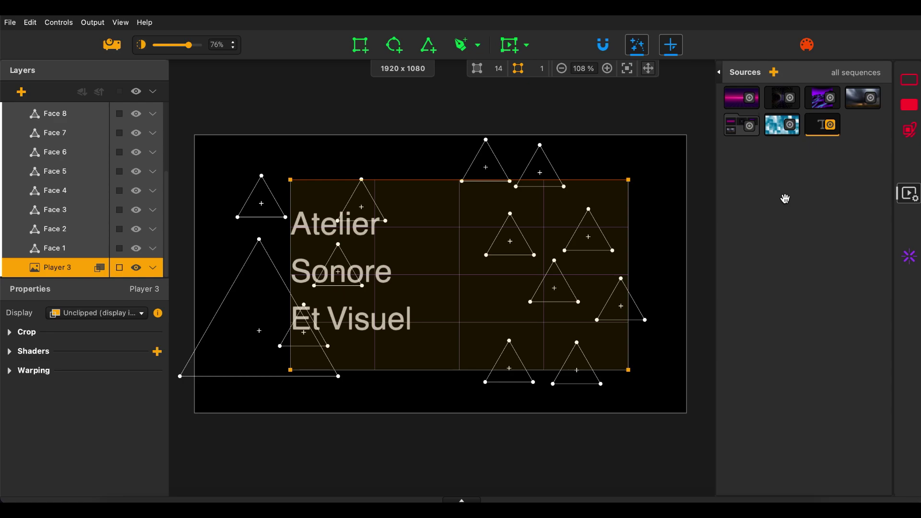
mouse_move(426, 296)
mouse_down()
mouse_move(481, 298)
mouse_move(424, 299)
mouse_up()
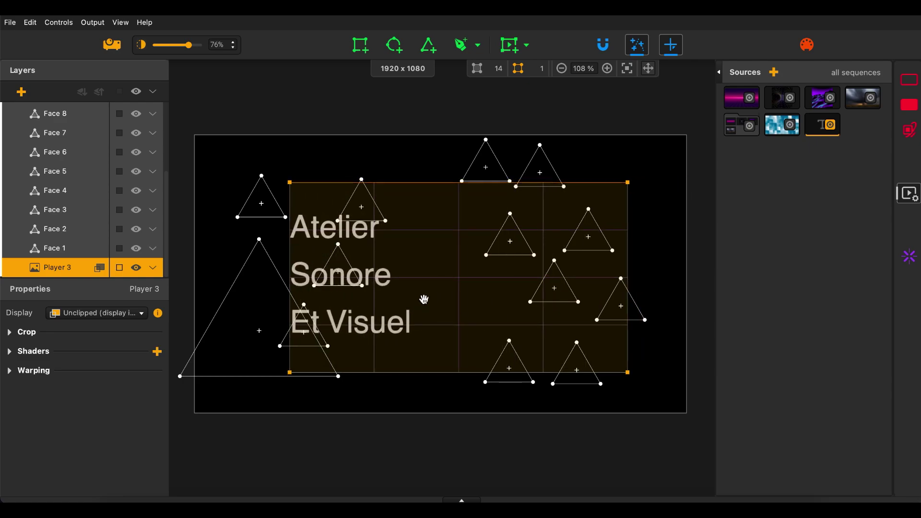
click(773, 71)
click(761, 232)
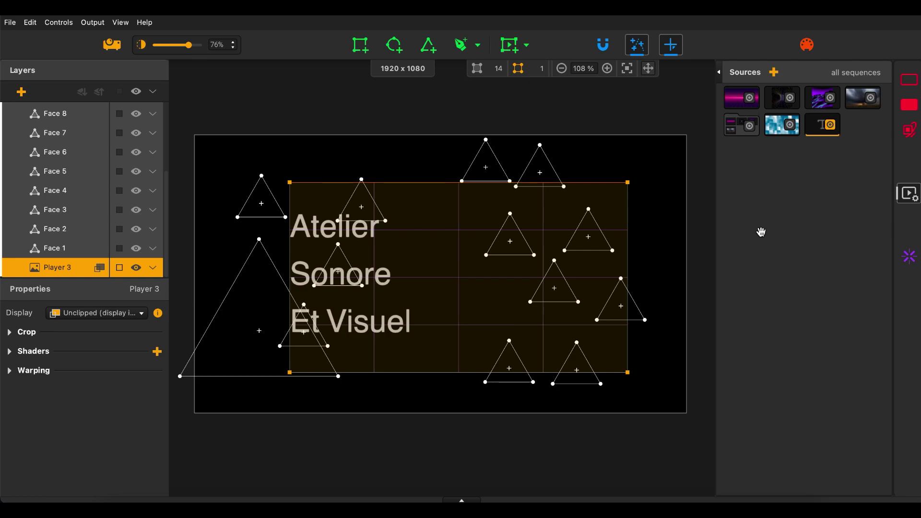
drag(550, 269, 493, 296)
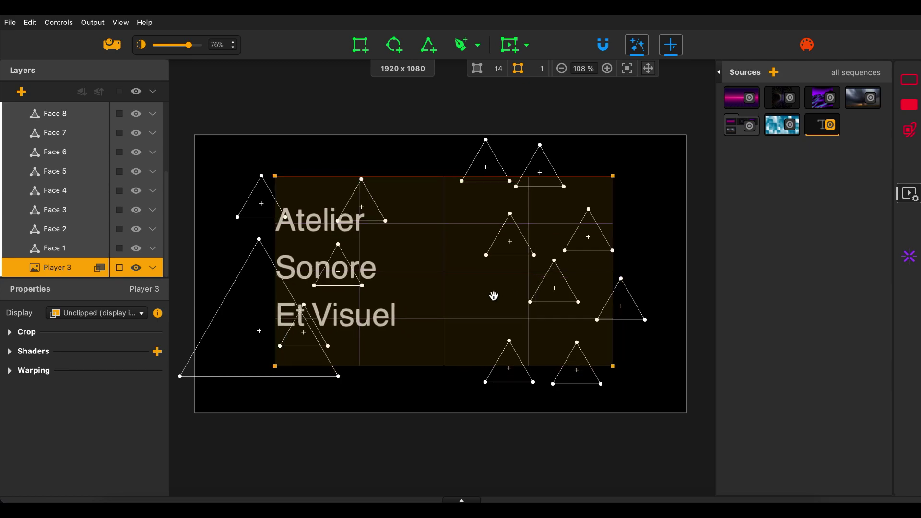